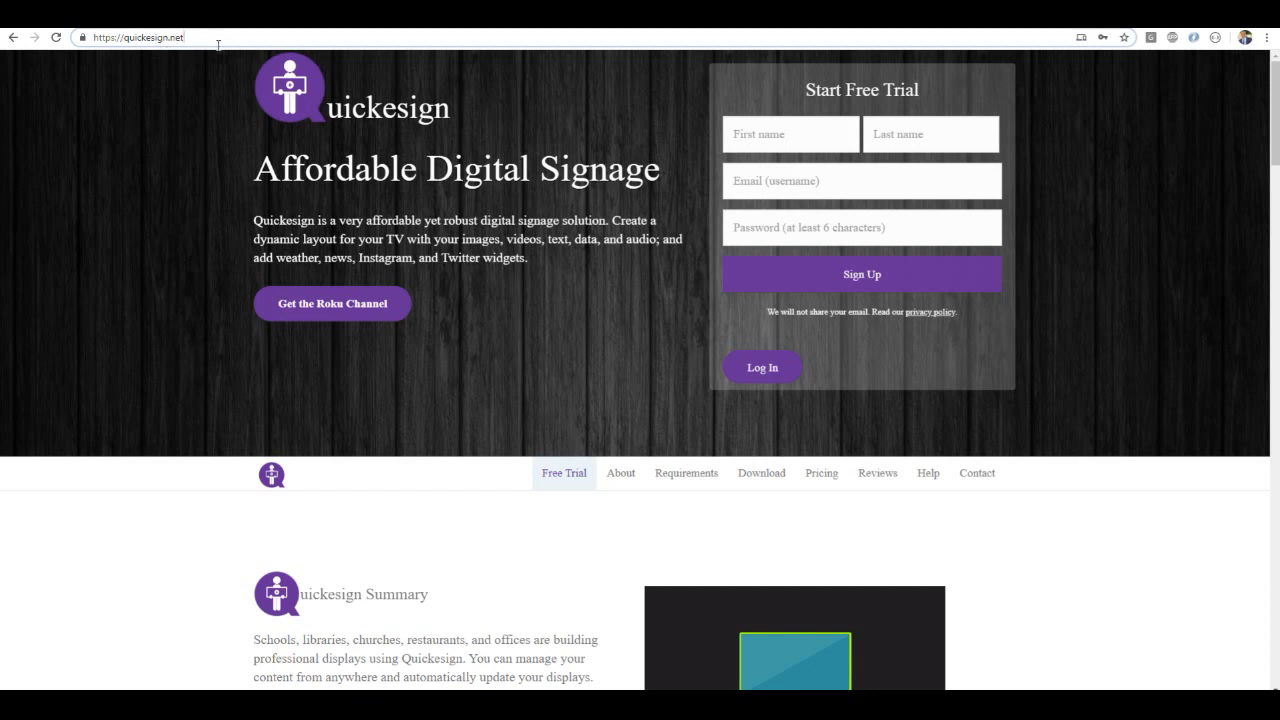
Sign up for the free trial with a first name, last name, e-mail address and account password
left_click(757, 134)
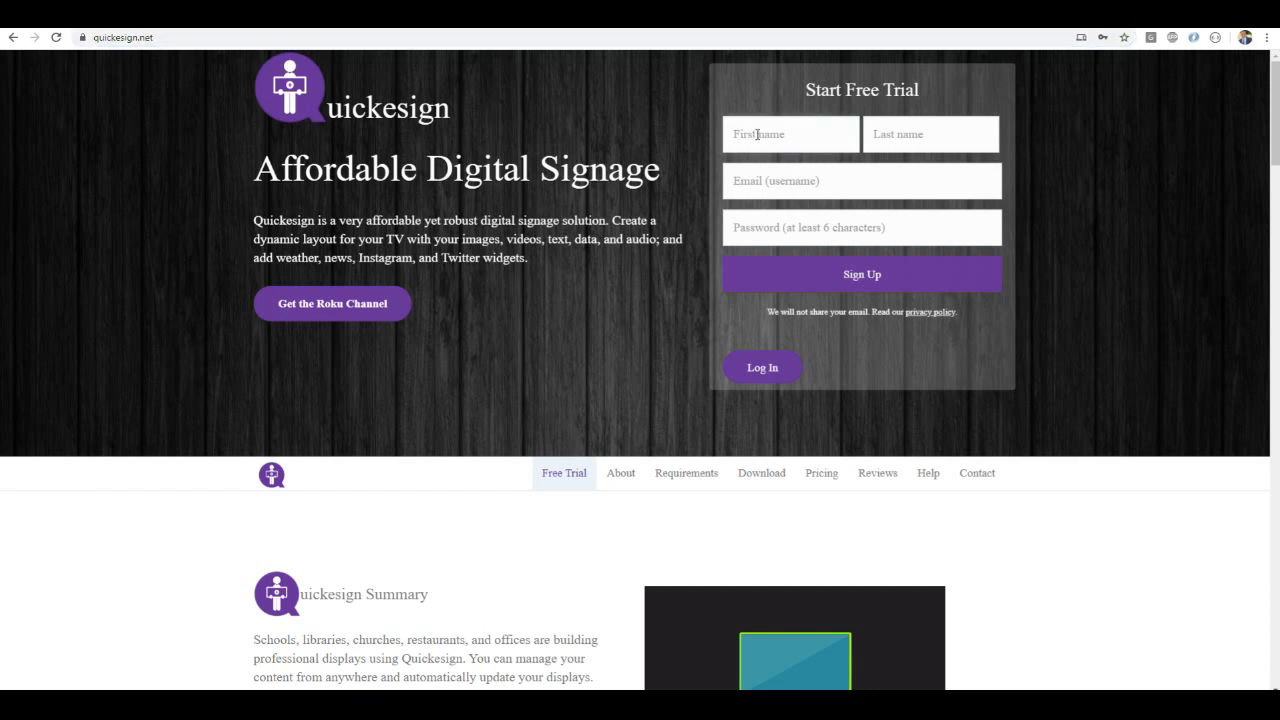
type("Mike")
key("Tab")
type("J")
key("Tab")
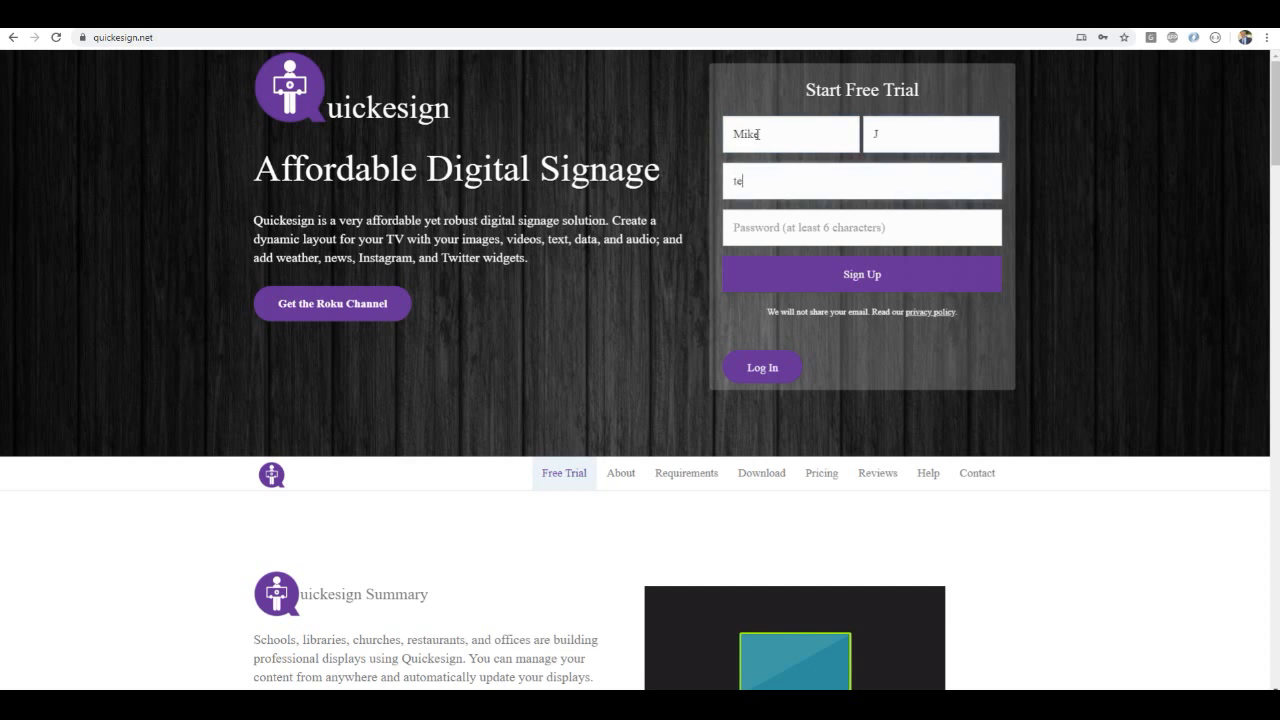
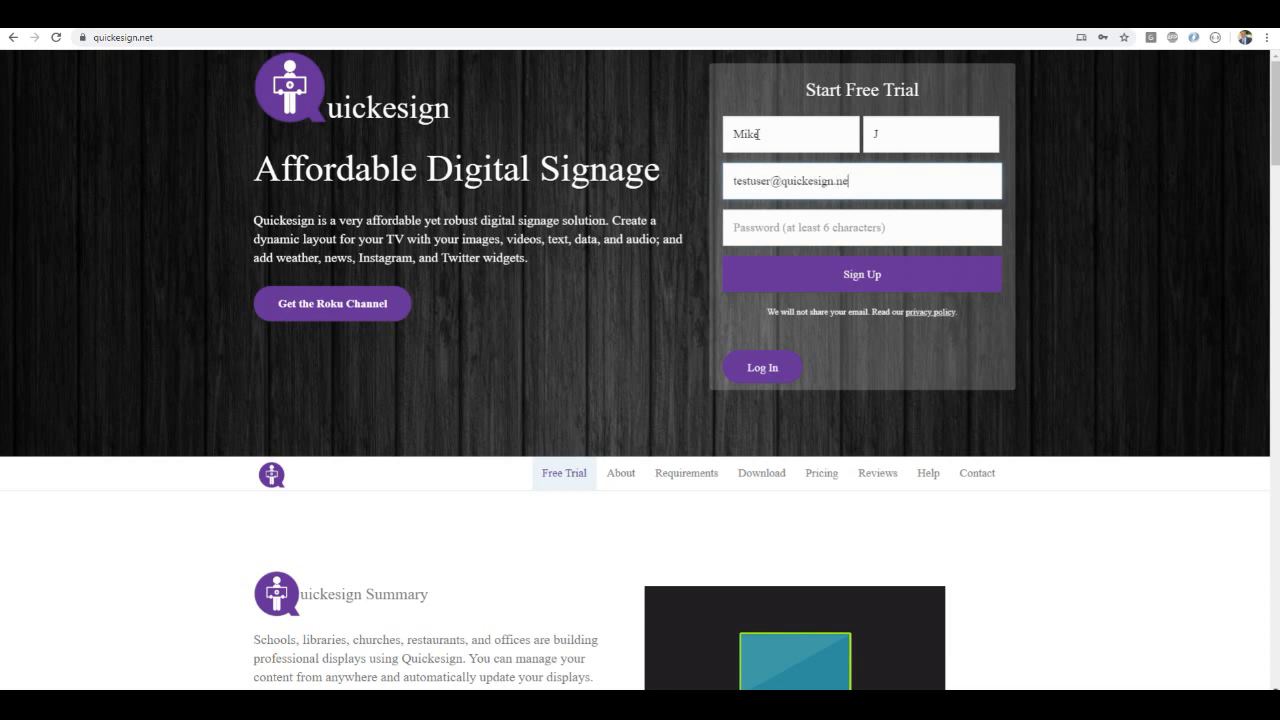
key("Tab")
type("123456")
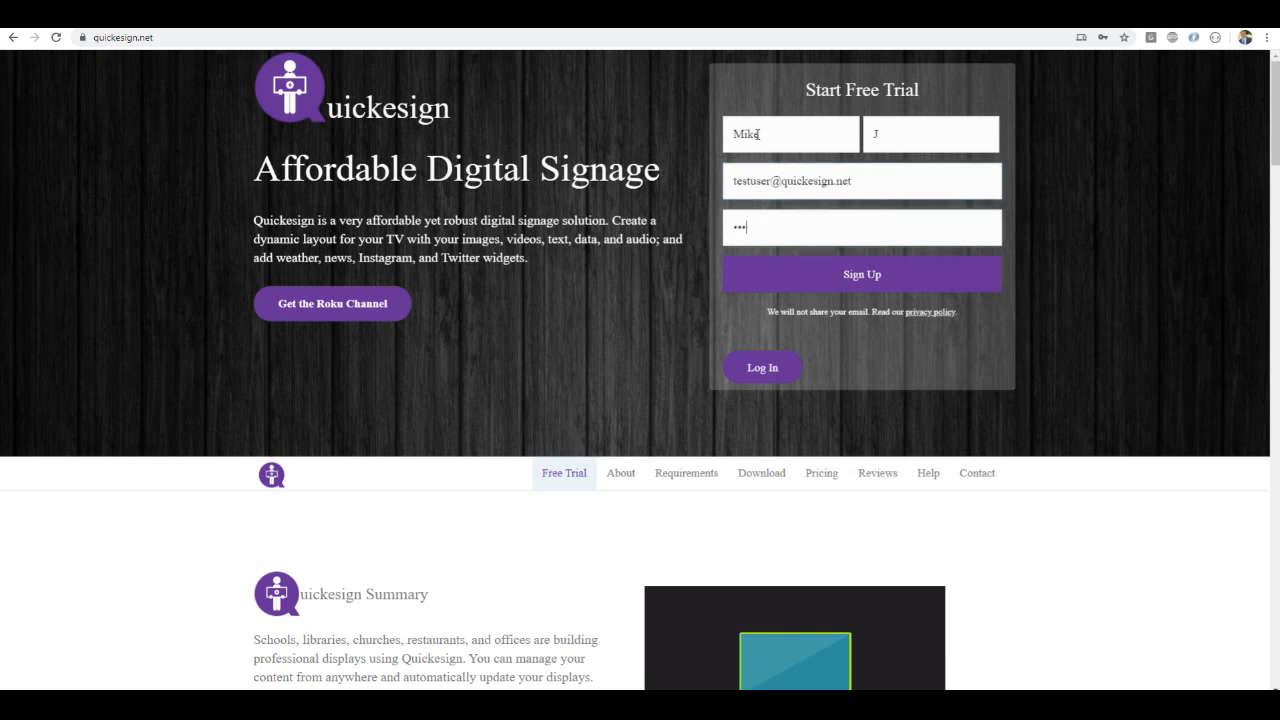
left_click(833, 284)
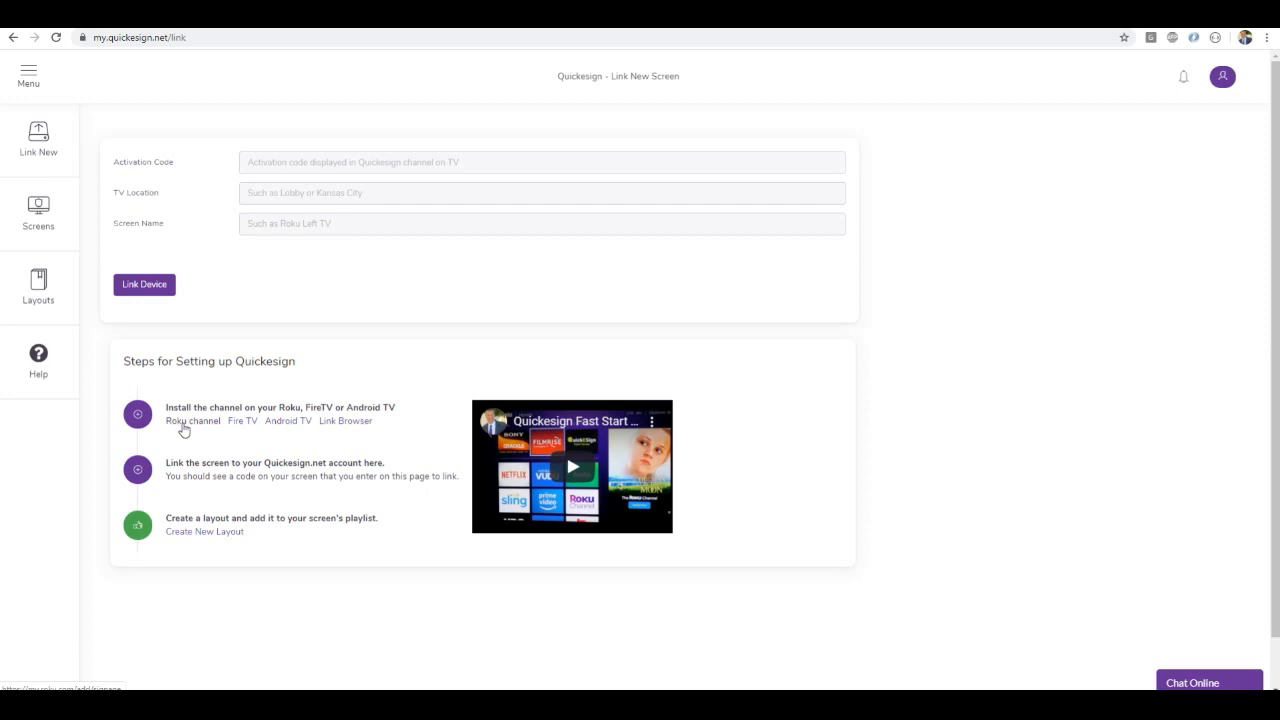
Follow the Roku channel installation link and sign in to the Roku account with Remember me enabled and the robot check completed
left_click(184, 429)
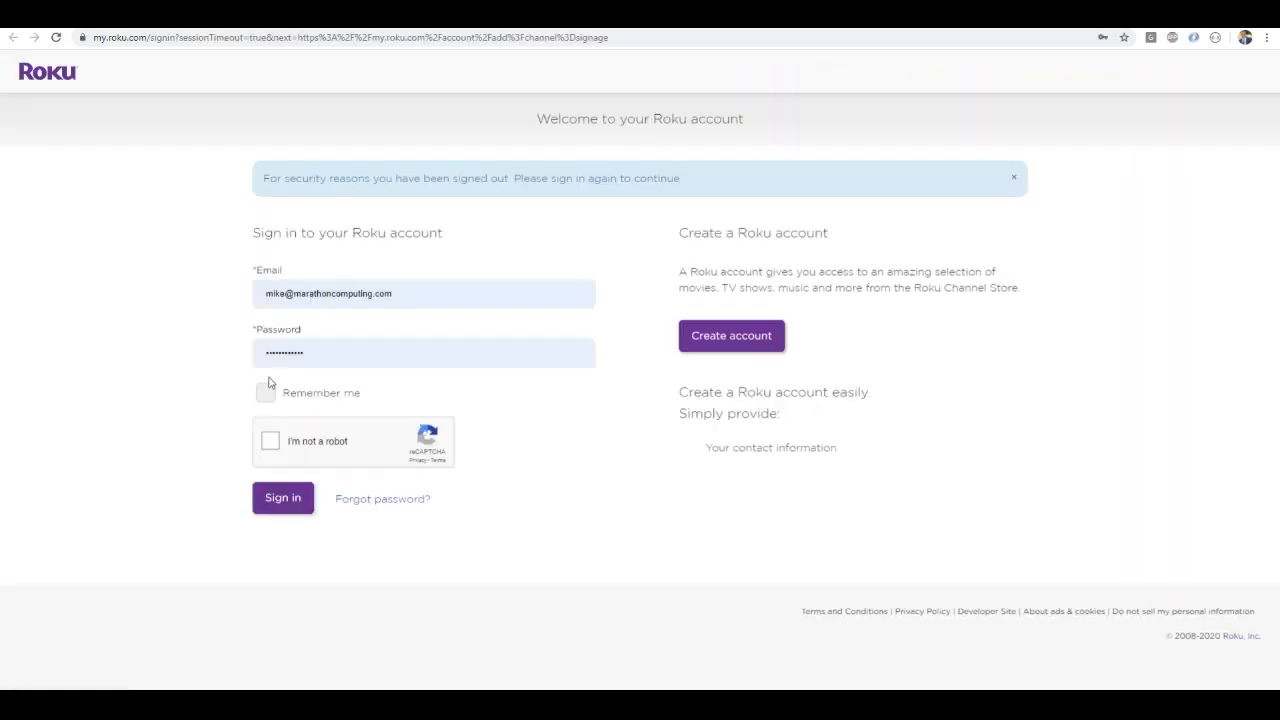
left_click(265, 392)
left_click(268, 444)
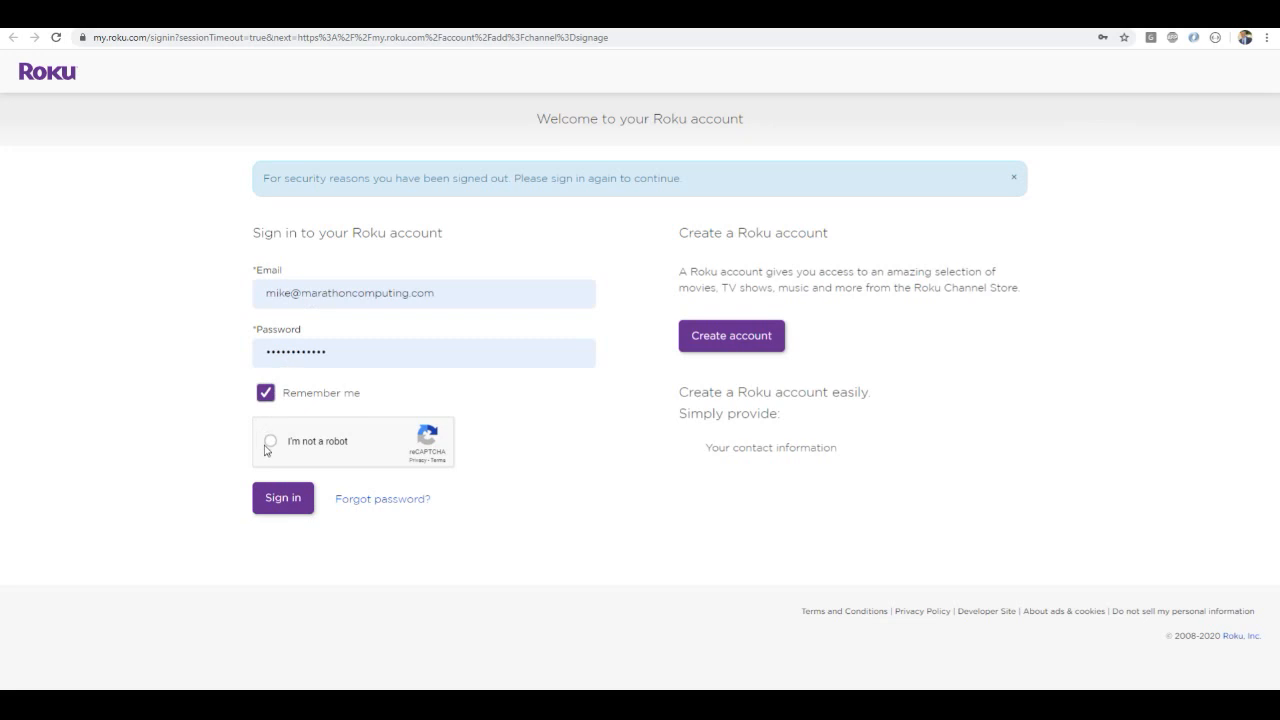
left_click(282, 499)
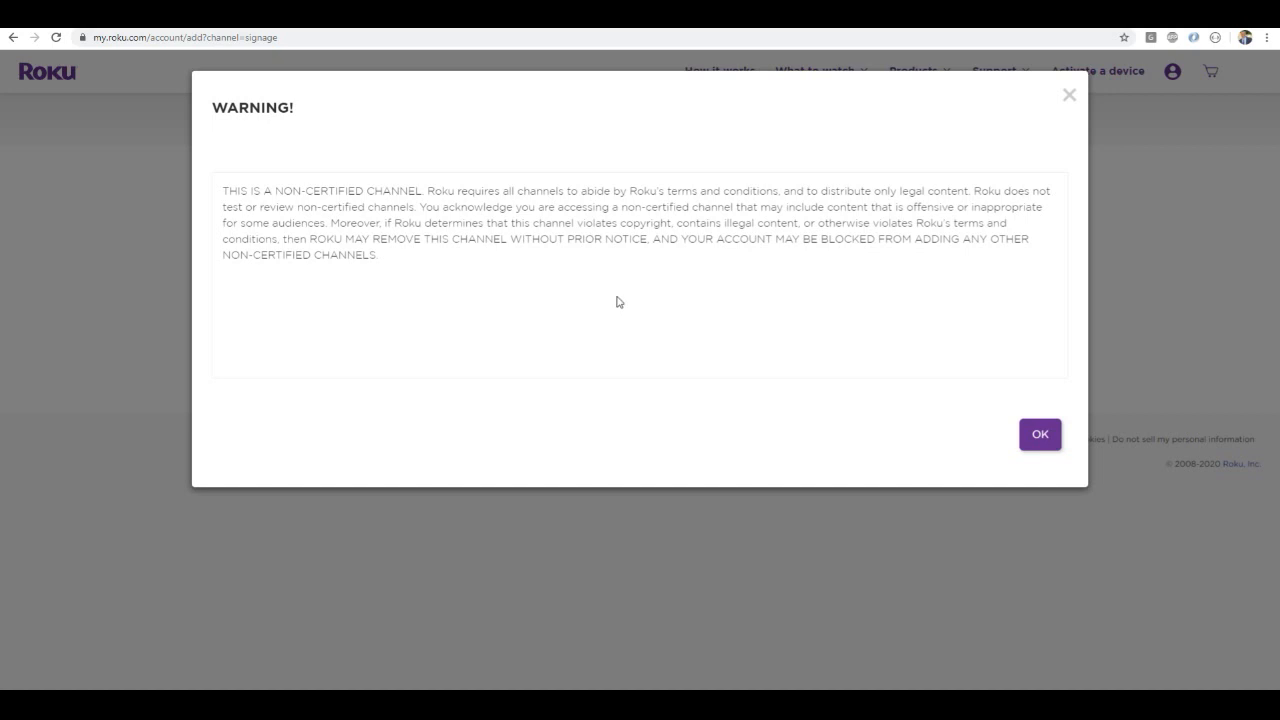
Accept the non-certified channel notice and add the Qesign.TV channel to the Roku account
left_click(1036, 434)
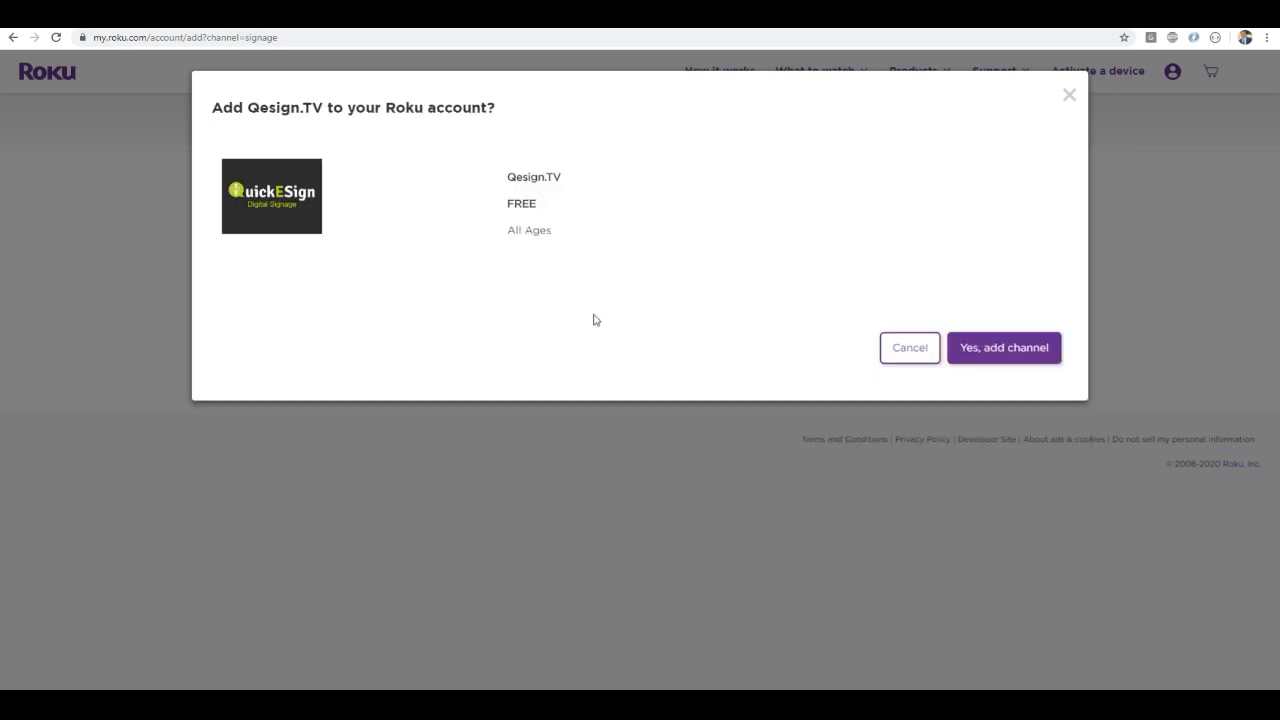
left_click(991, 358)
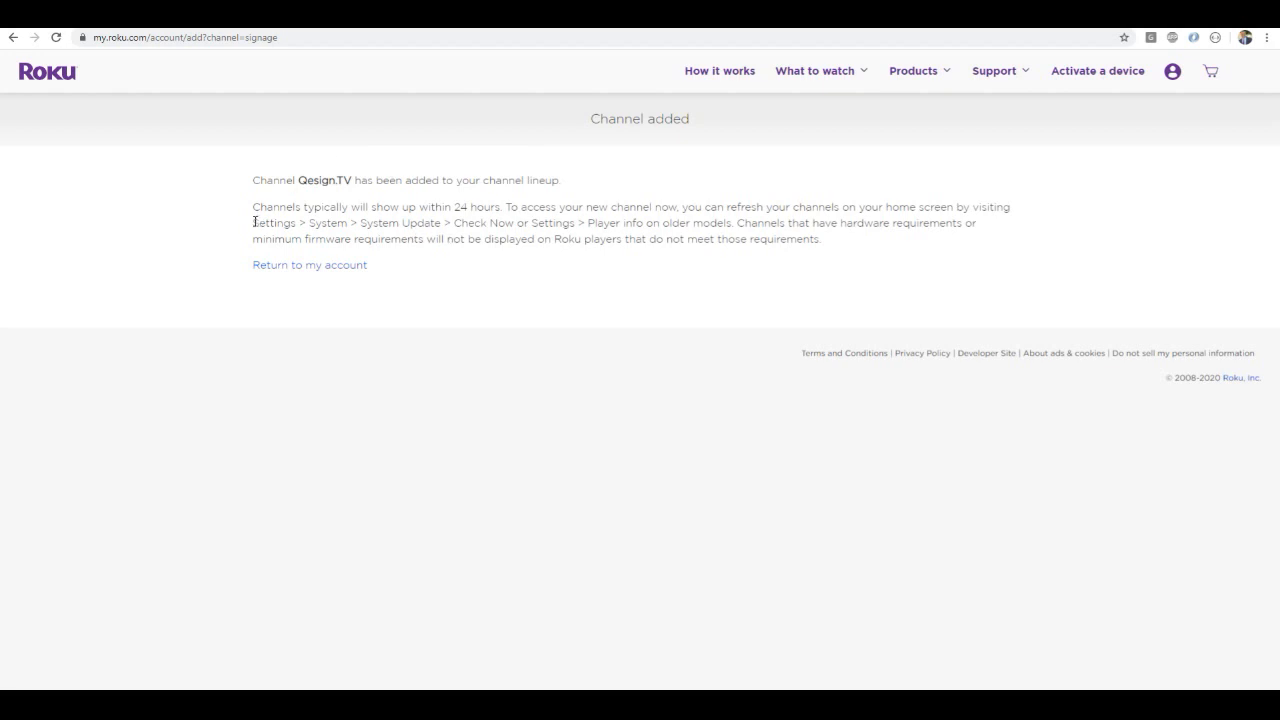
left_click_drag(252, 222, 480, 222)
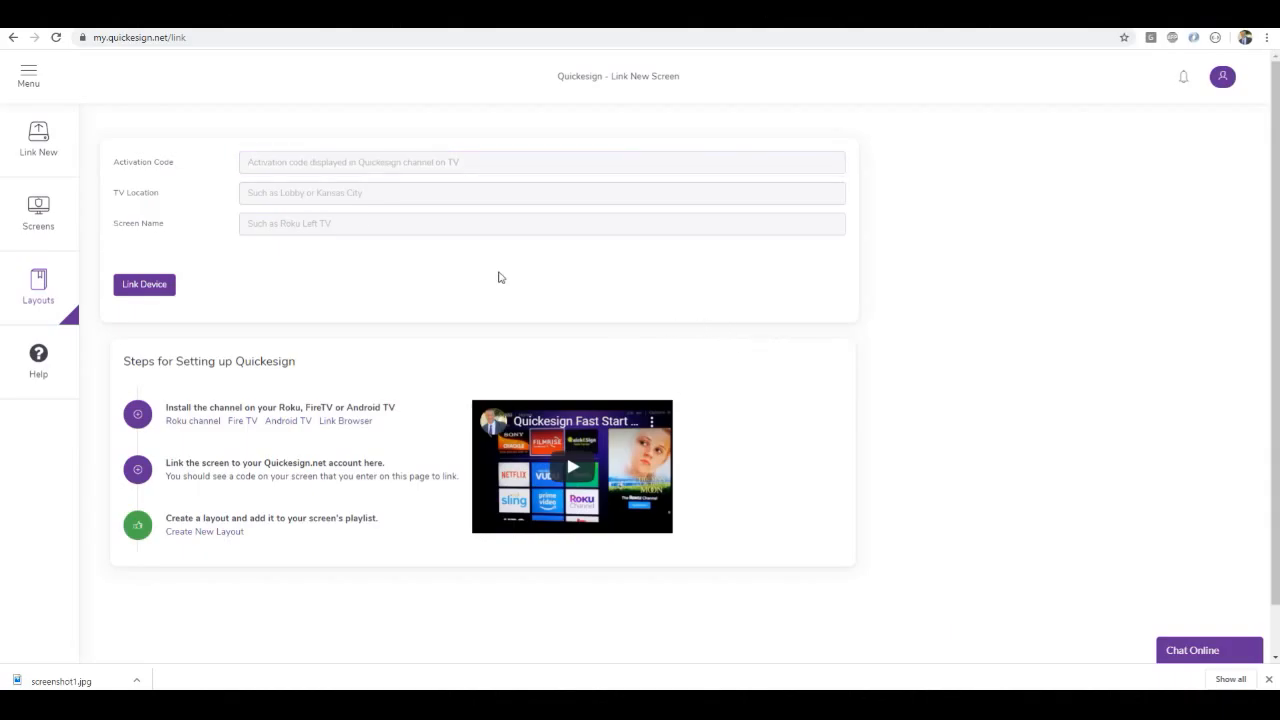
Link the TV using its activation code, with location Florida and screen name RokuTV1
left_click(325, 161)
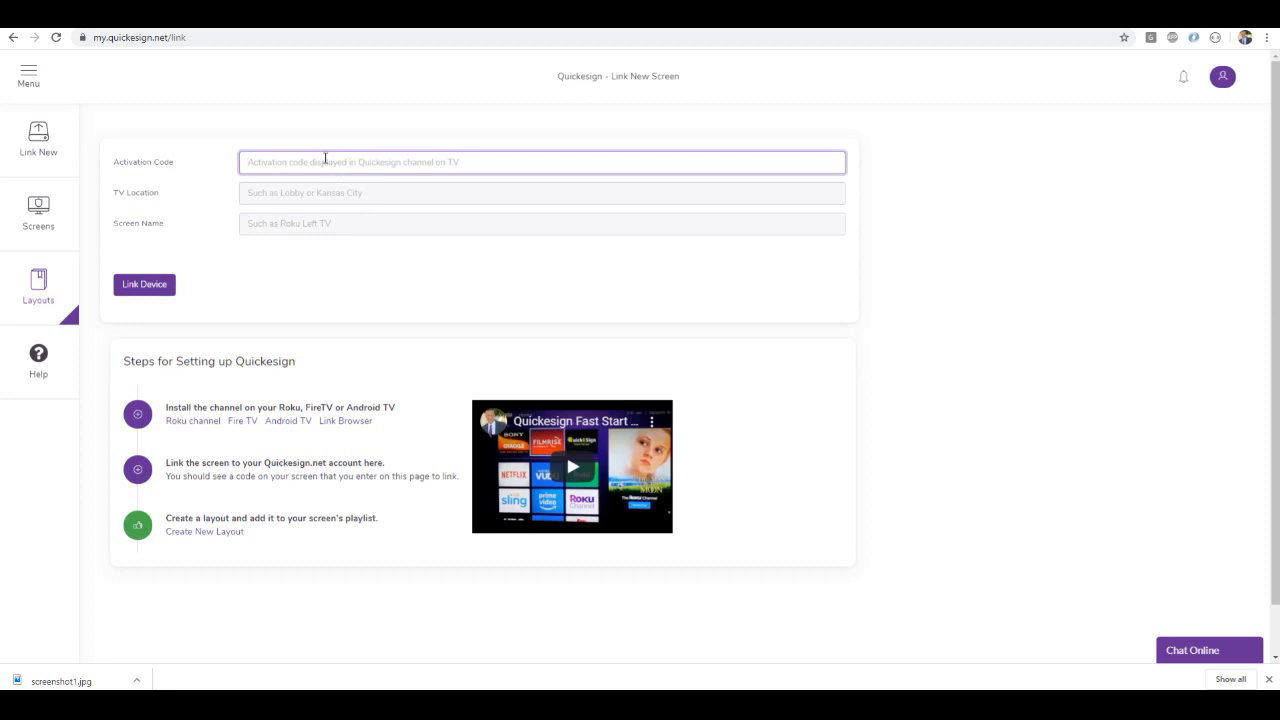
type("D999")
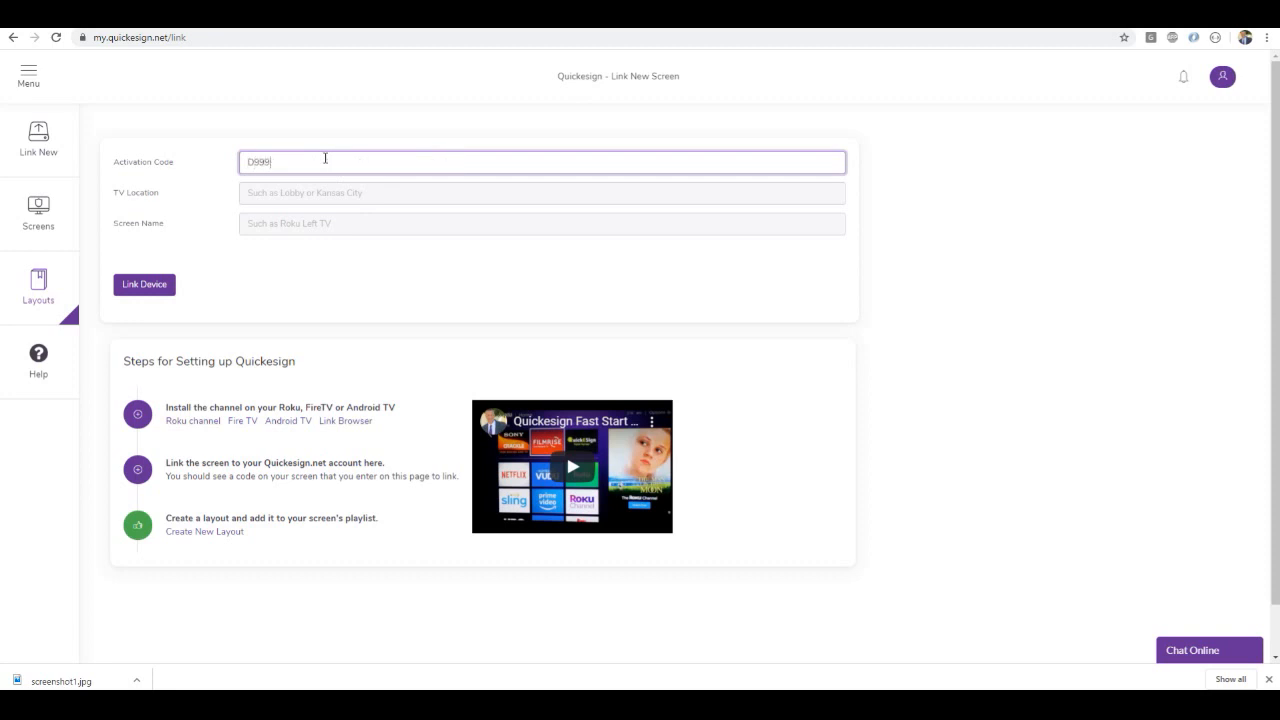
left_click(316, 193)
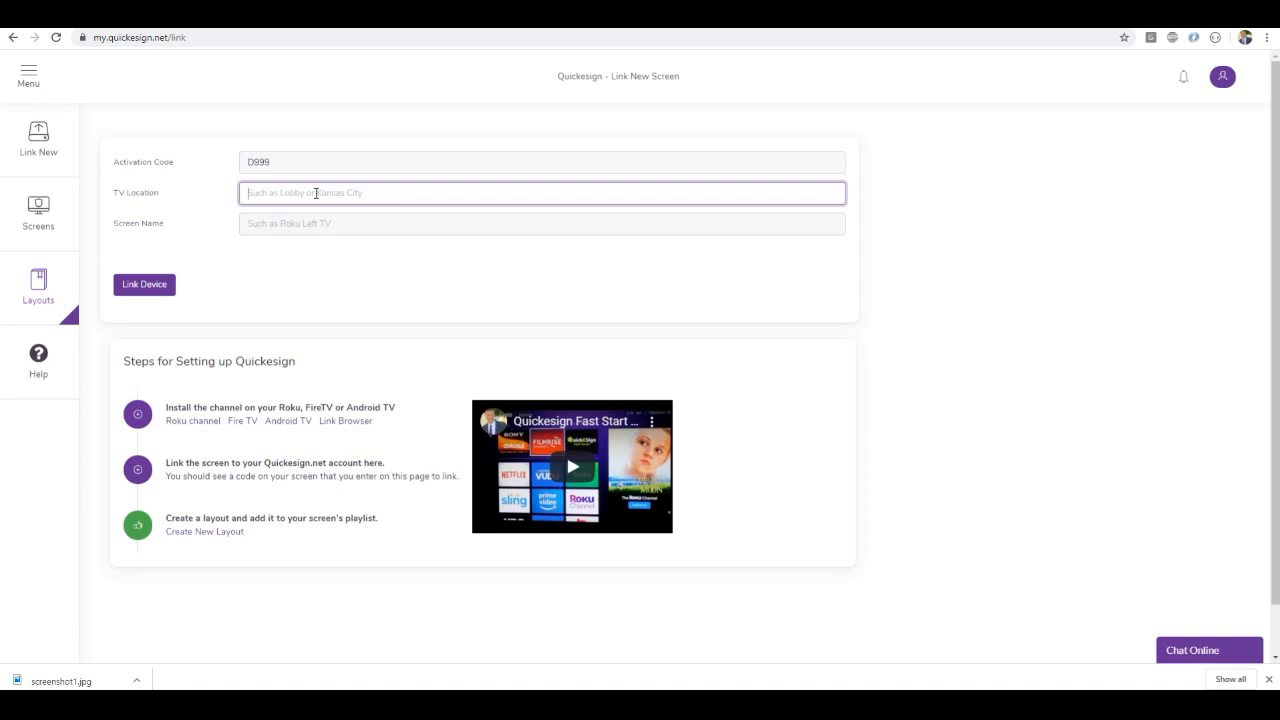
type("Florida")
key("Tab")
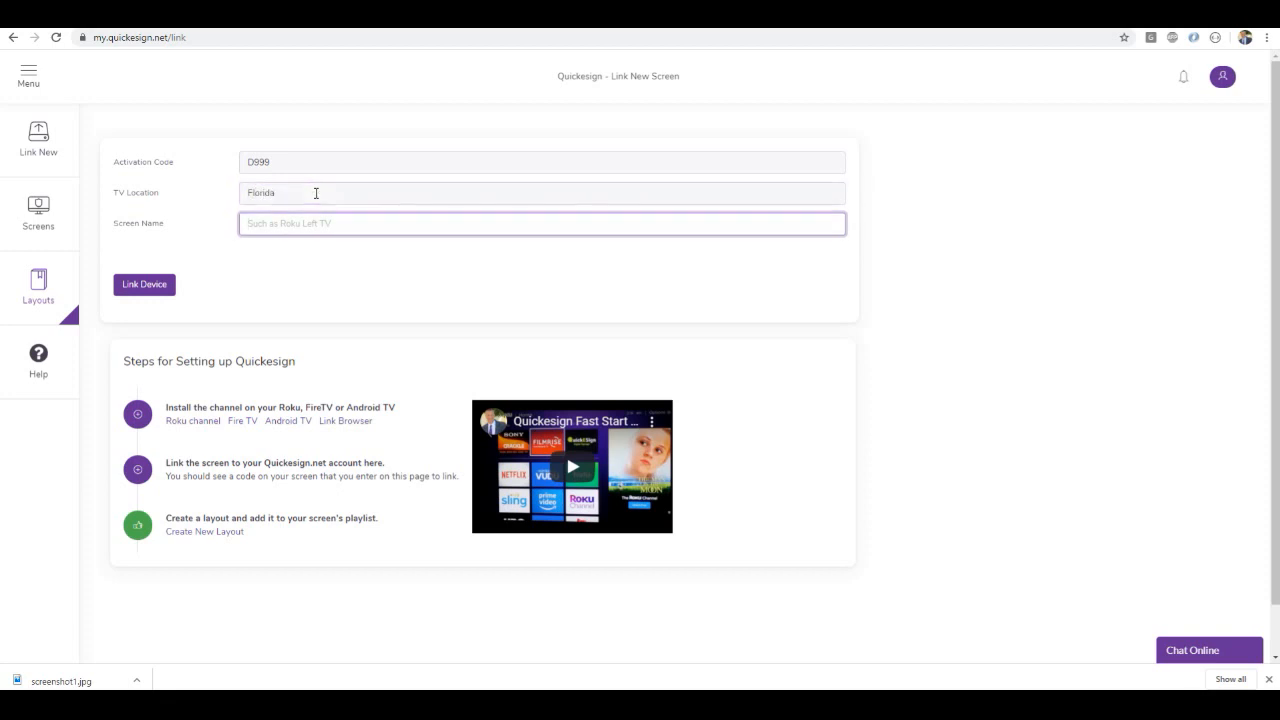
type("RokuTV1")
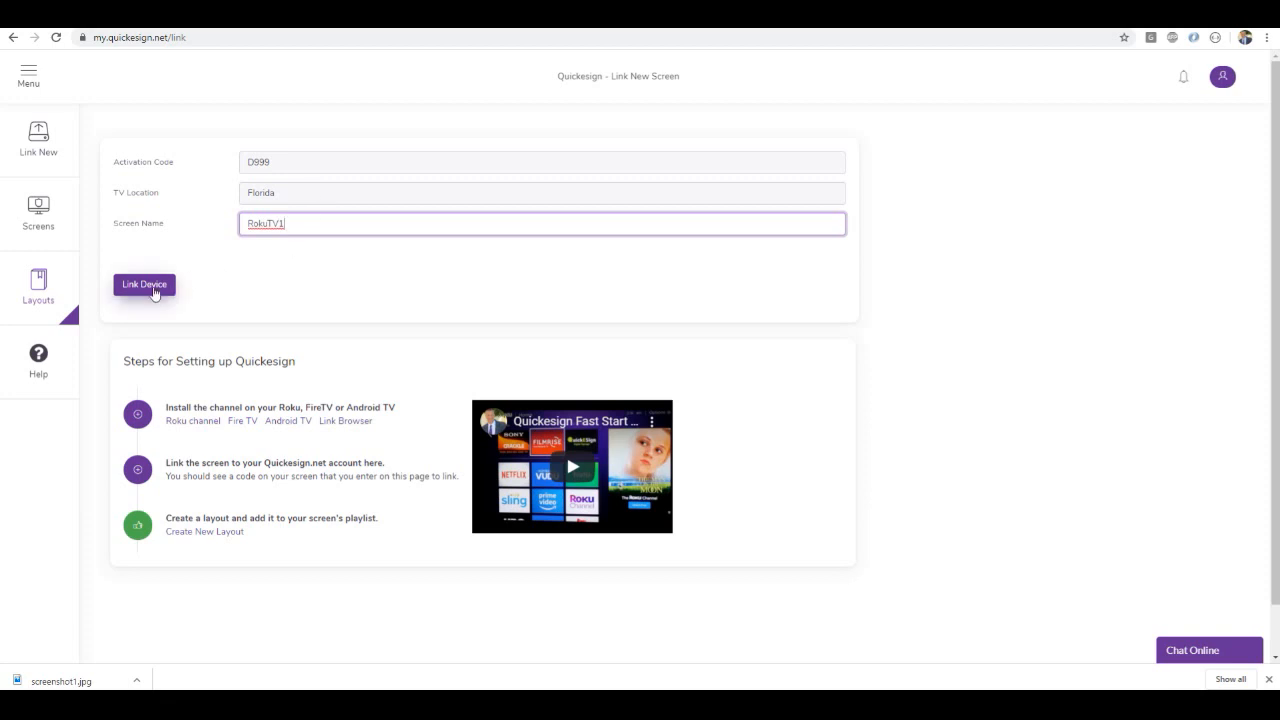
left_click(150, 285)
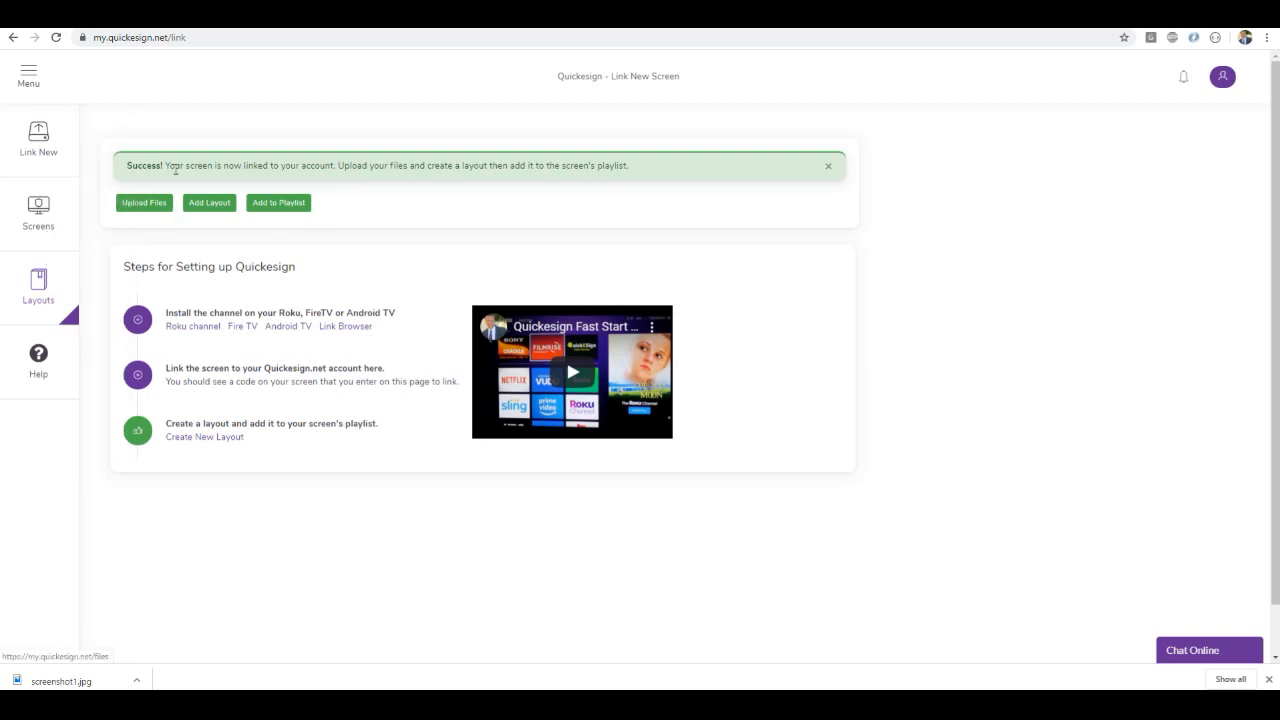
Create a new horizontal layout named SimpleLayout, using the simple full-page slideshow type
left_click(31, 222)
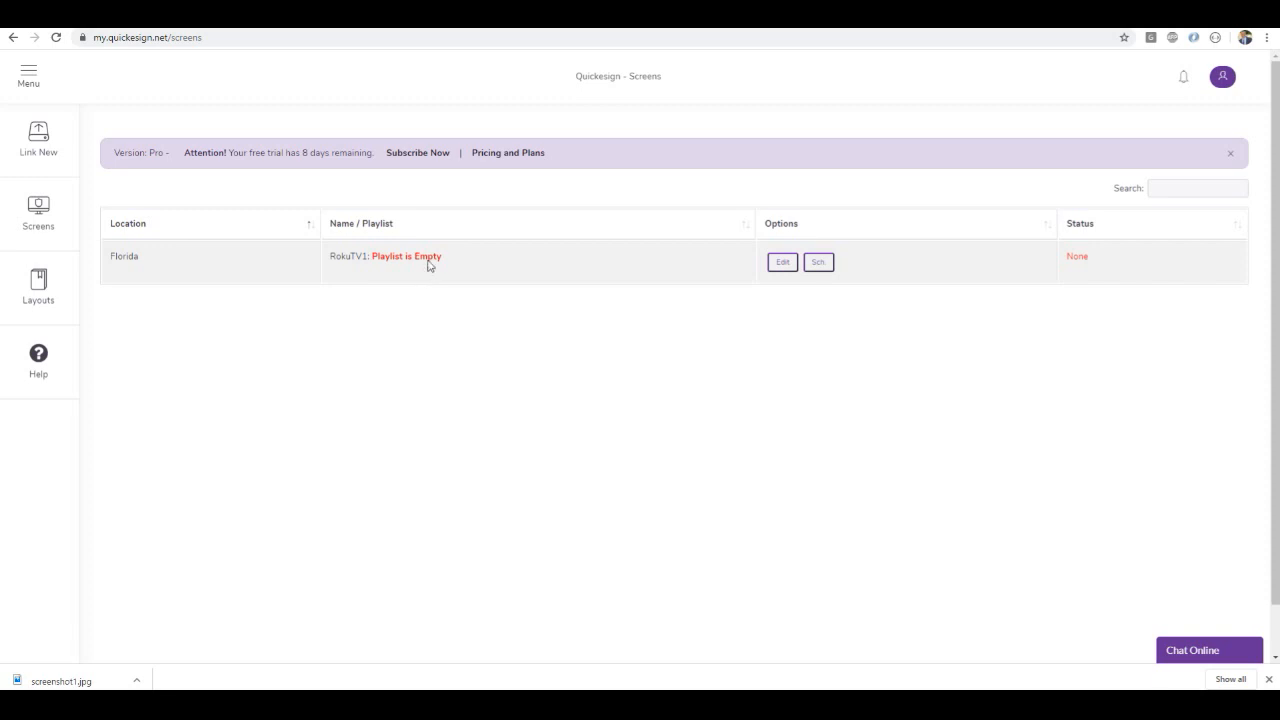
mouse_move(56, 303)
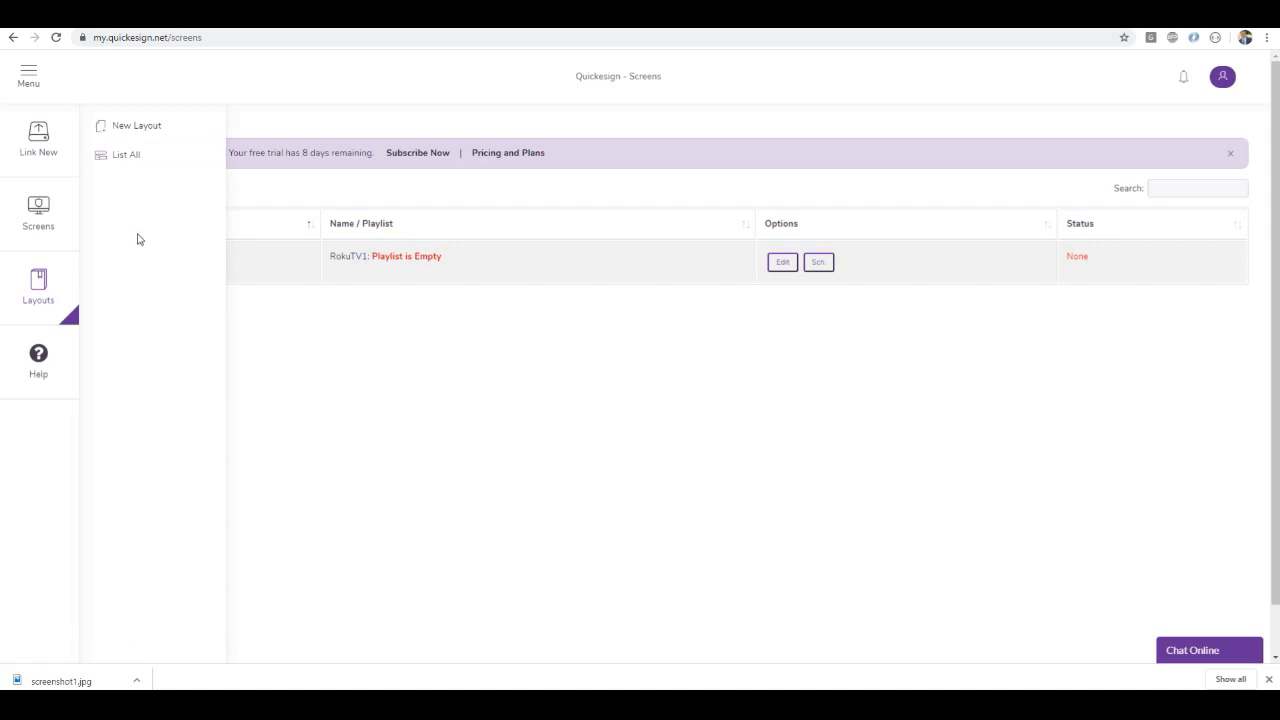
left_click(133, 130)
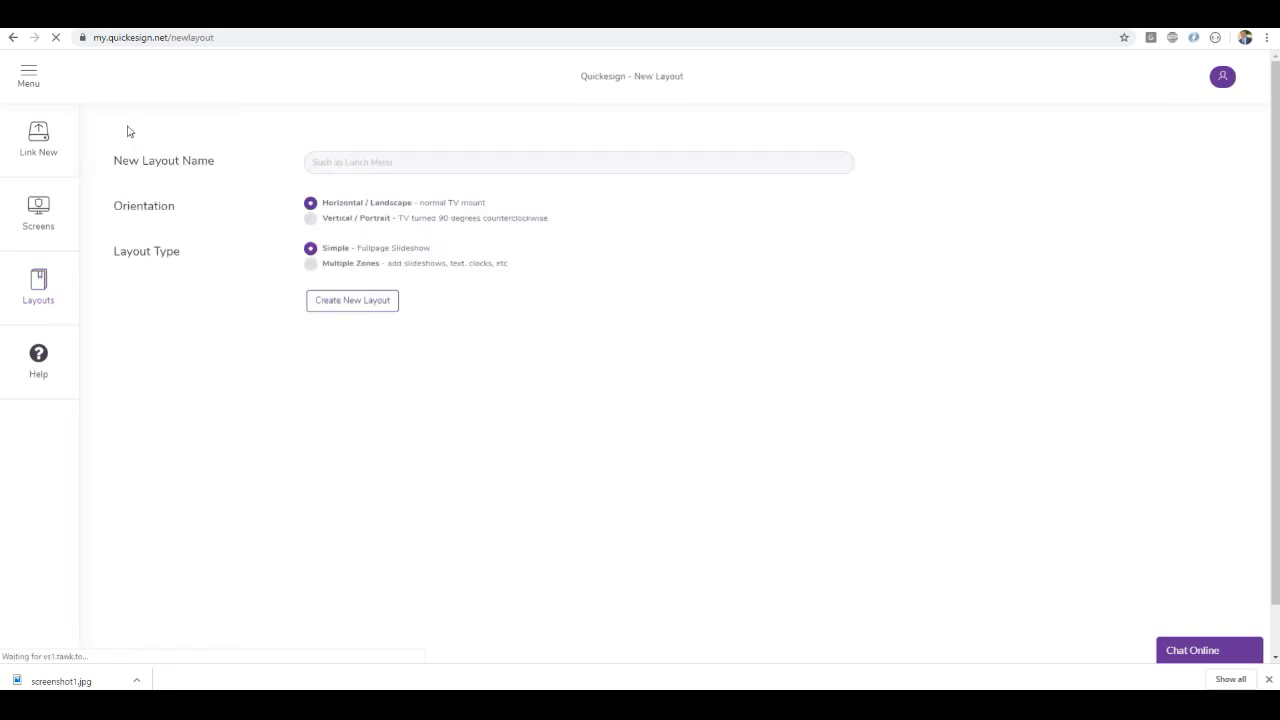
left_click(330, 162)
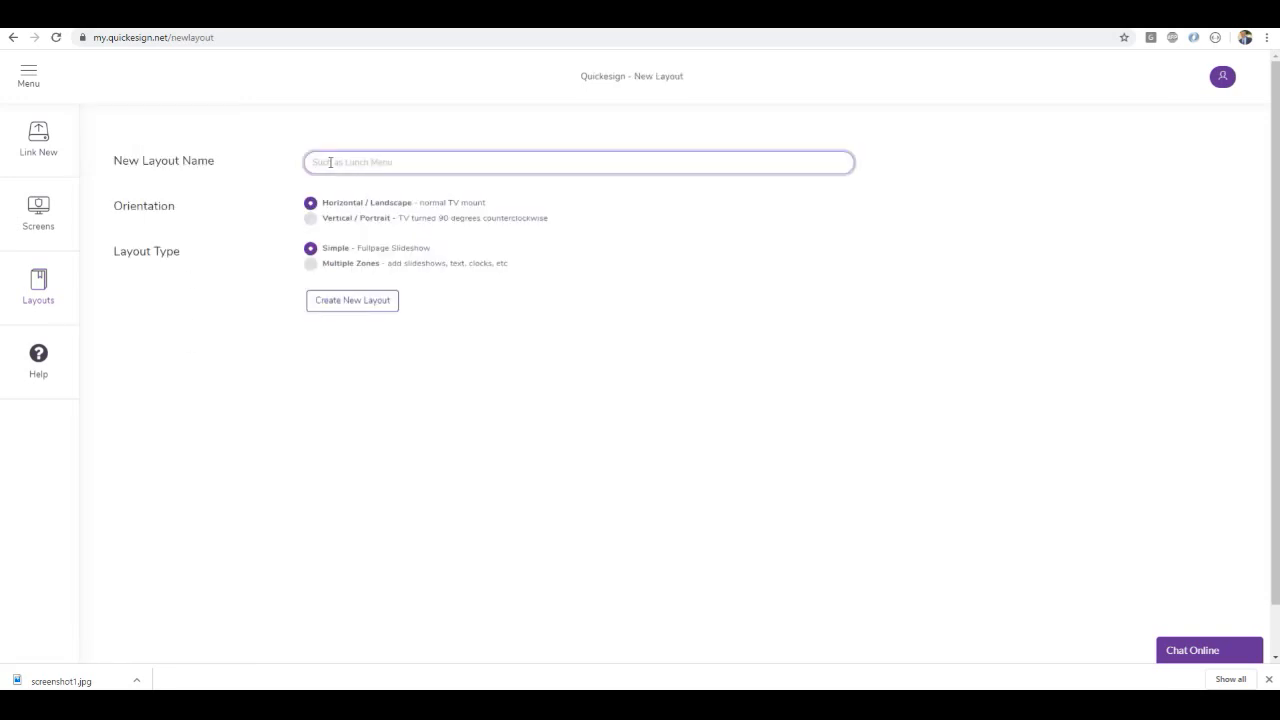
type("SimpleLayout")
left_click(340, 311)
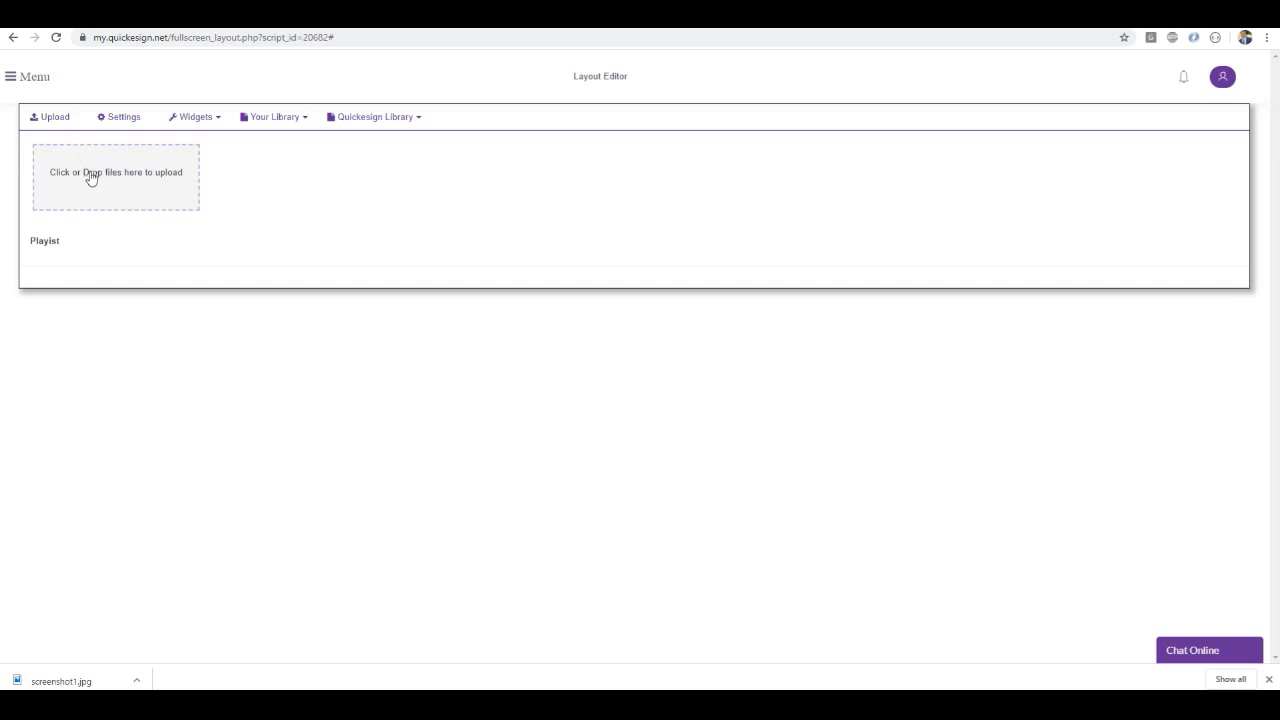
Review the layout's name and transition settings and the list of available widgets
left_click(123, 118)
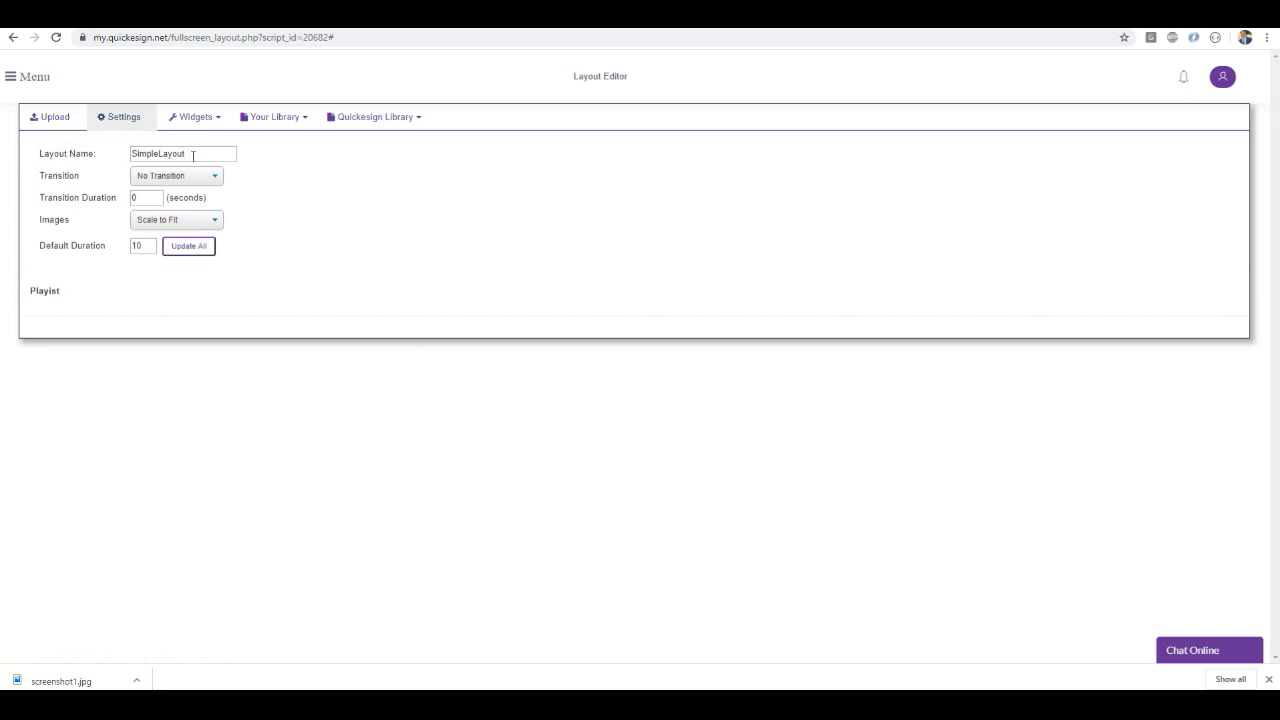
left_click_drag(193, 155, 146, 156)
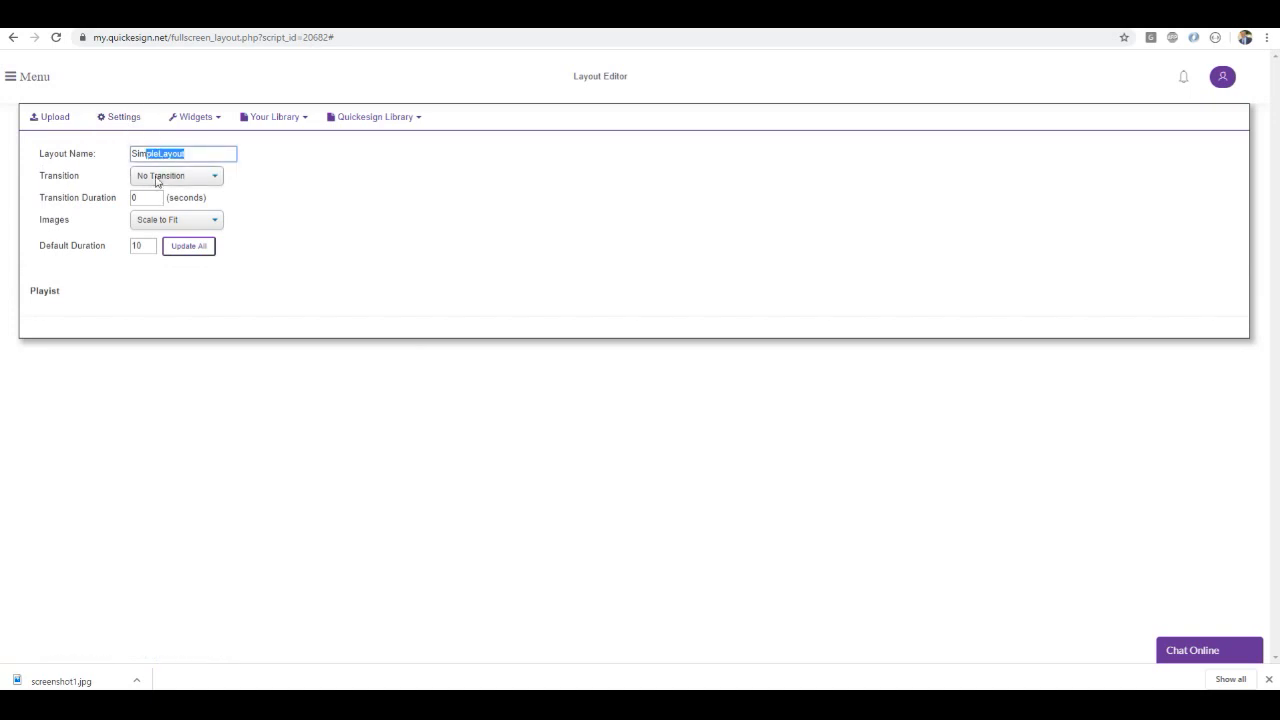
left_click(156, 182)
left_click(290, 189)
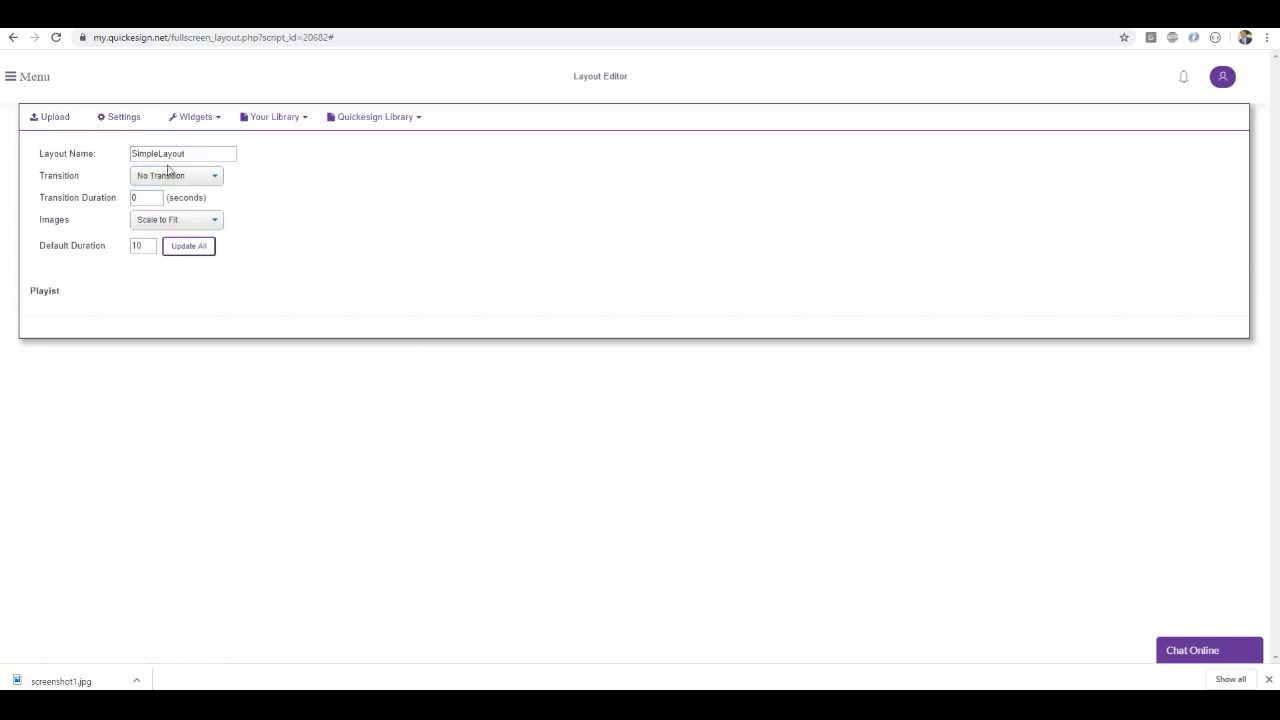
left_click(194, 118)
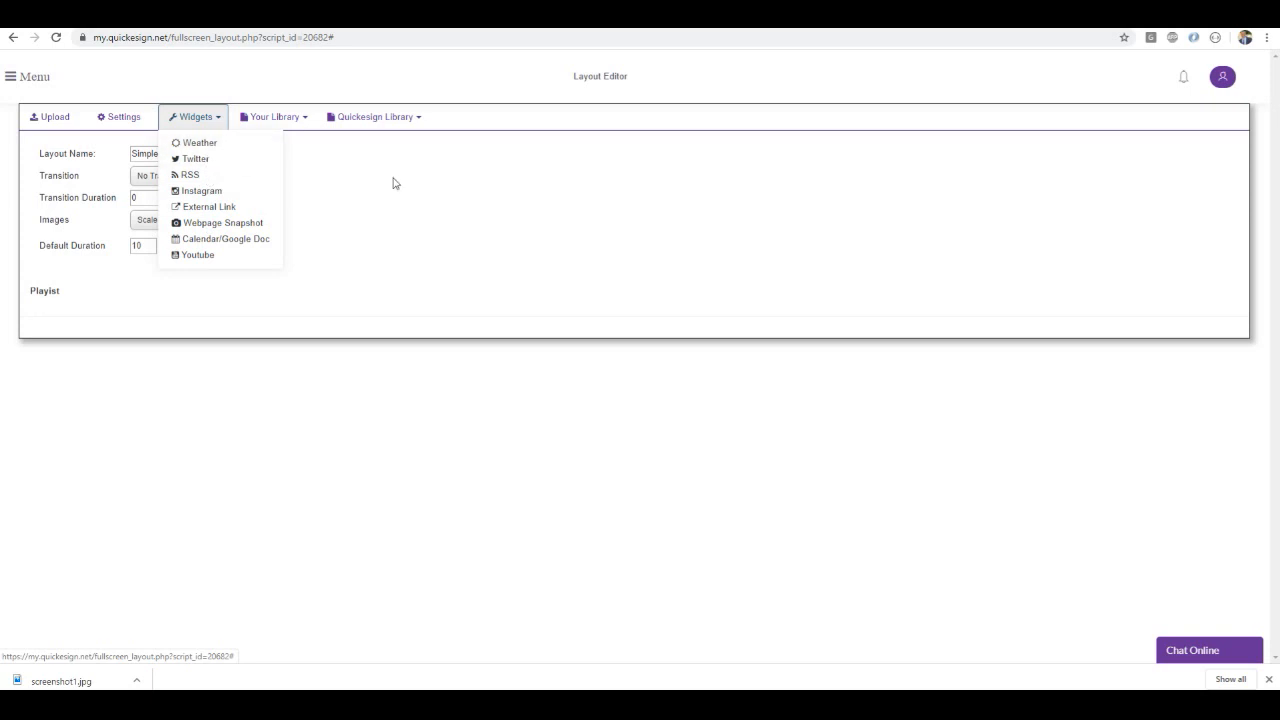
left_click(328, 167)
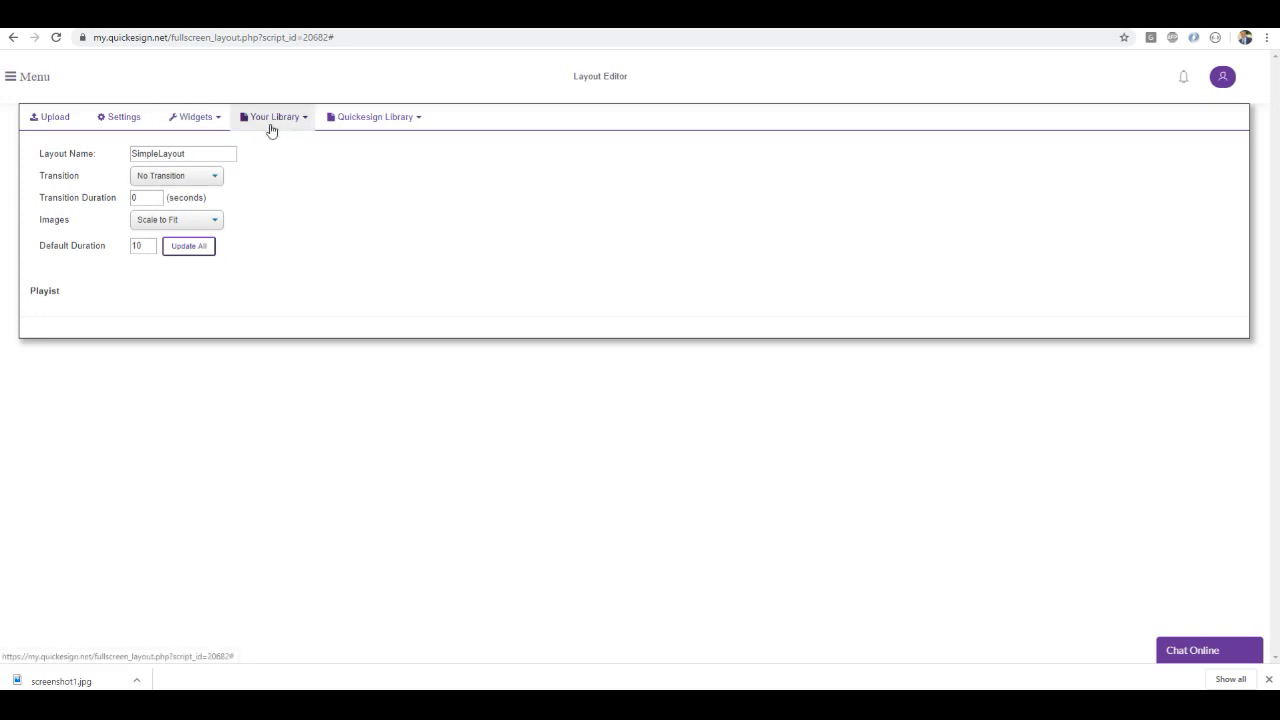
Add cat1.png from the Quickesign Animals library and the white tulips image from the Flowers library to the layout's playlist
left_click(361, 124)
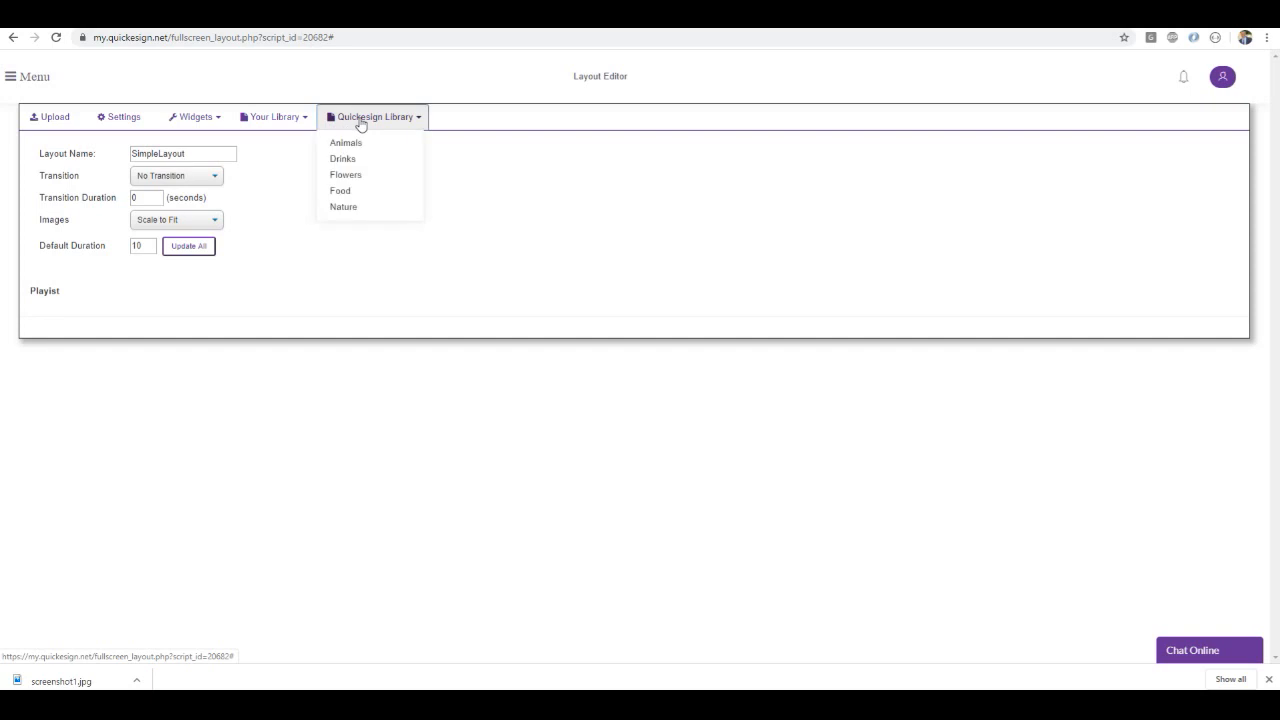
left_click(349, 143)
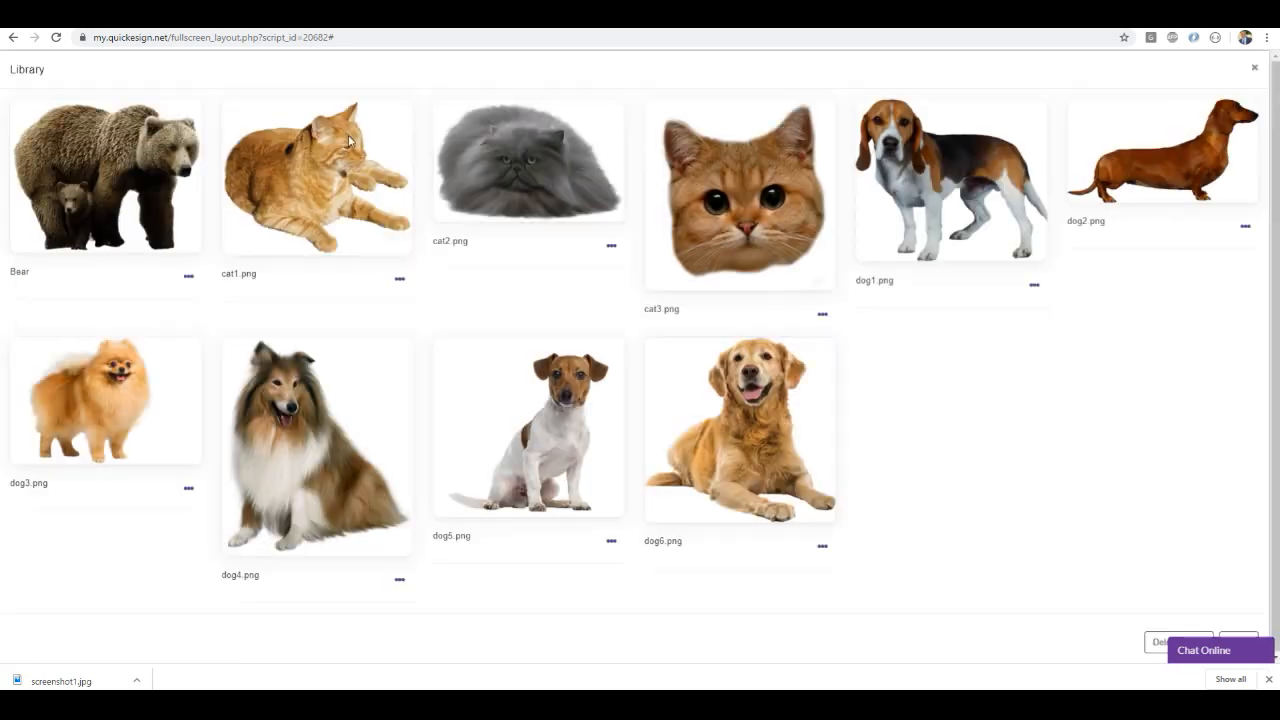
left_click(333, 222)
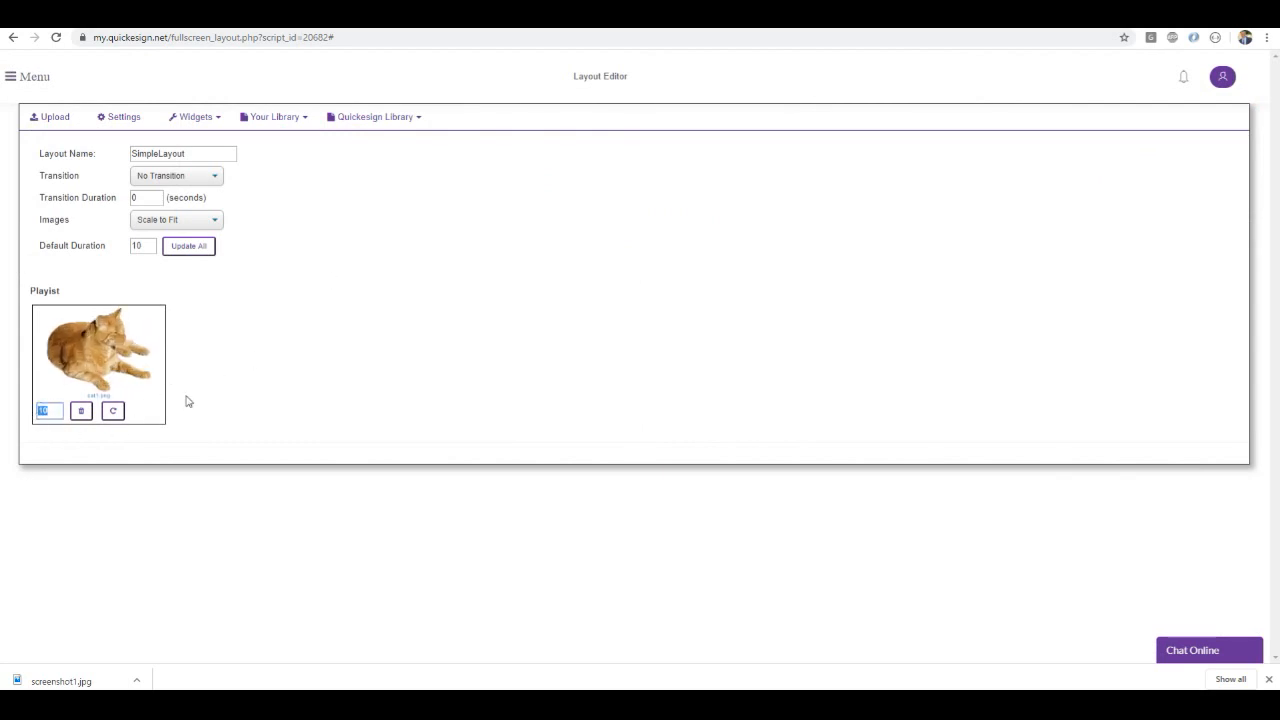
left_click(388, 118)
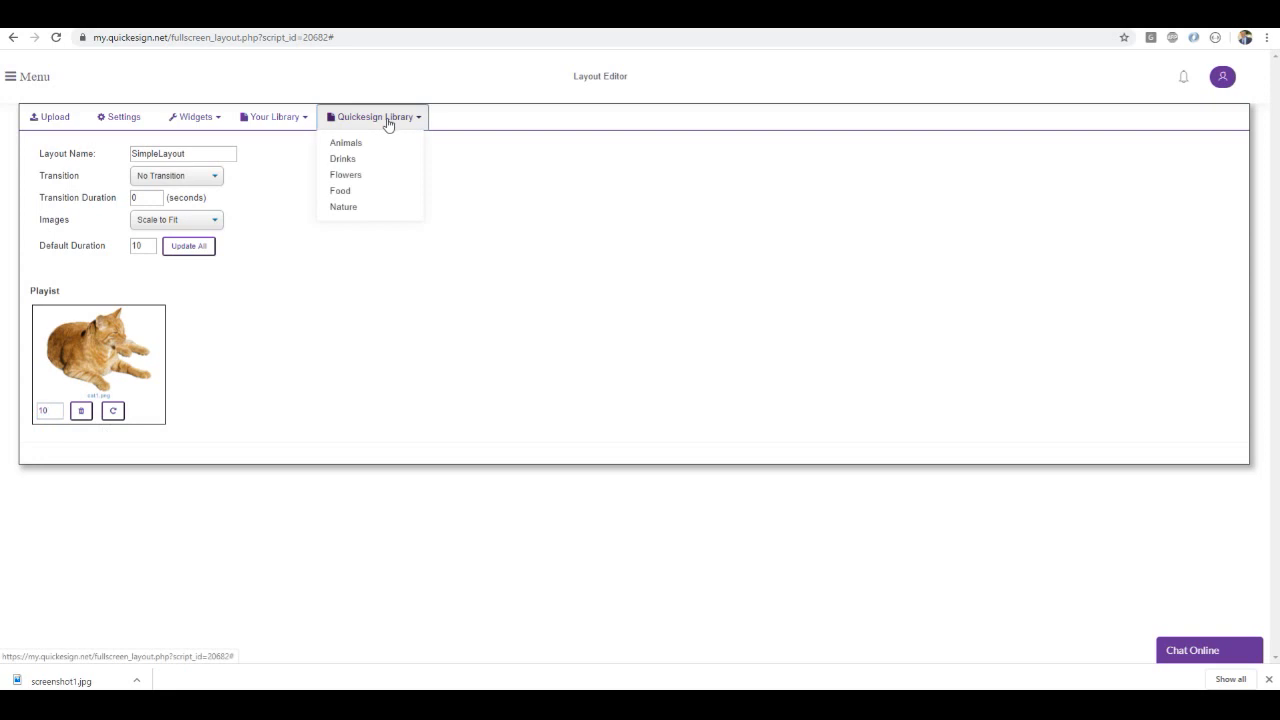
left_click(345, 174)
left_click(491, 213)
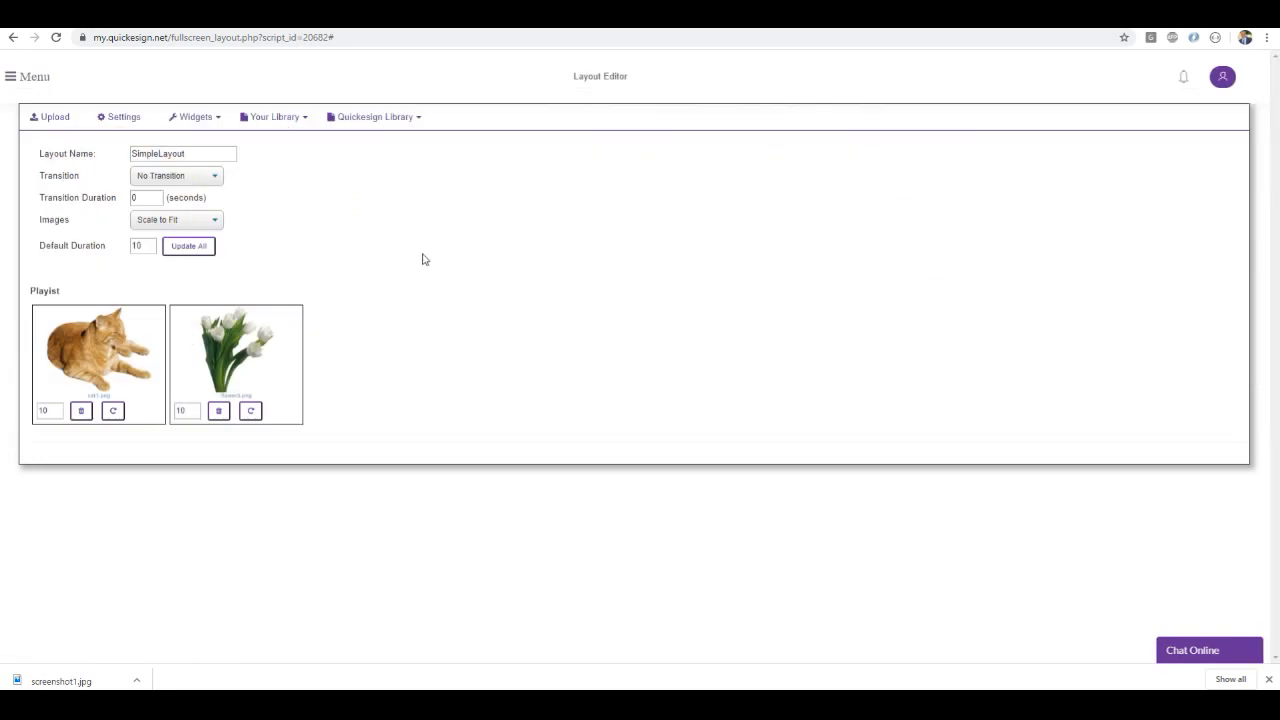
Set the display duration of both the tulips and the cat image to 5
double_click(181, 410)
left_click_drag(189, 410, 172, 416)
type("5")
double_click(40, 411)
type("5")
left_click(491, 311)
Set the layout's background to the teal wood planks with pebbles from the Walls category and save the change
left_click(12, 77)
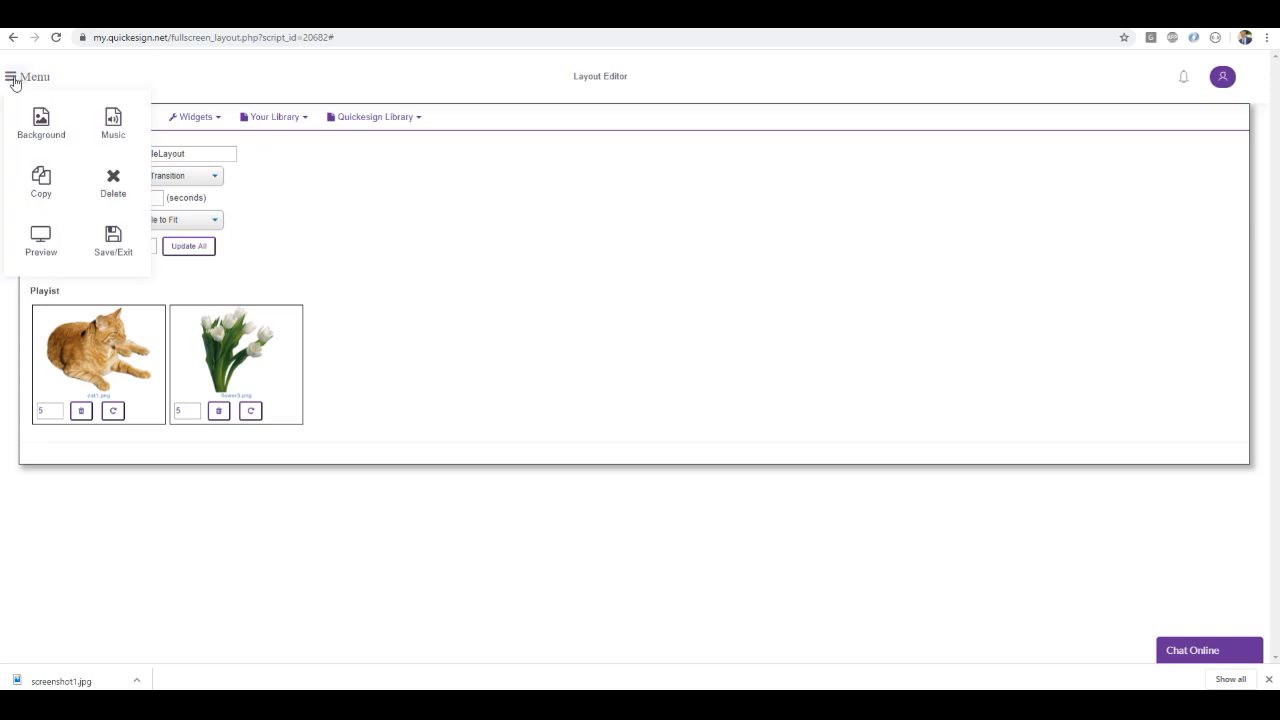
left_click(45, 128)
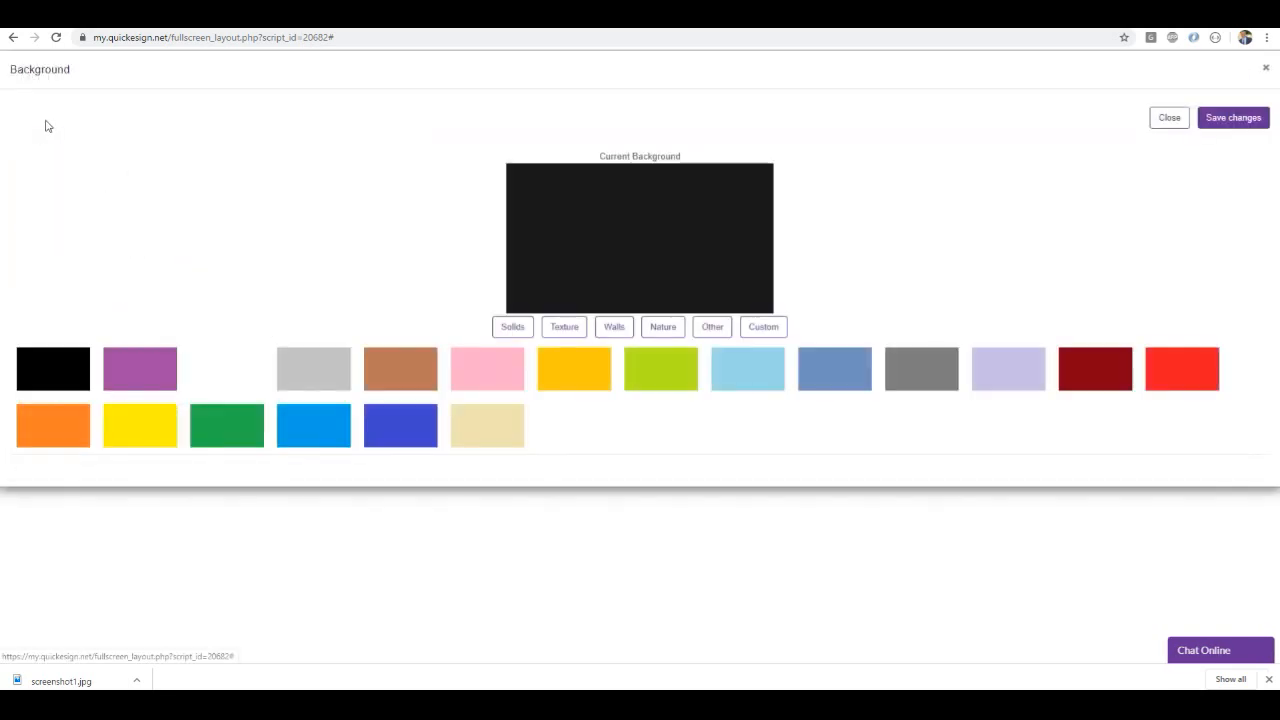
left_click(560, 333)
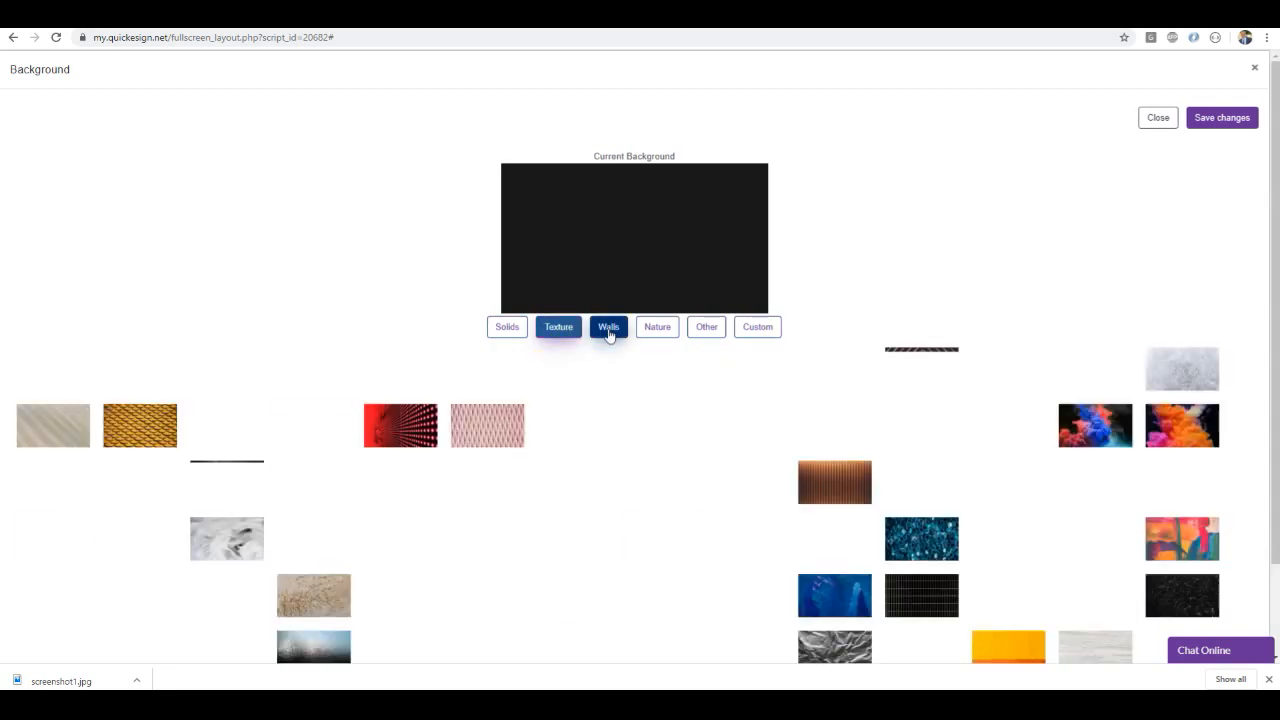
left_click(609, 330)
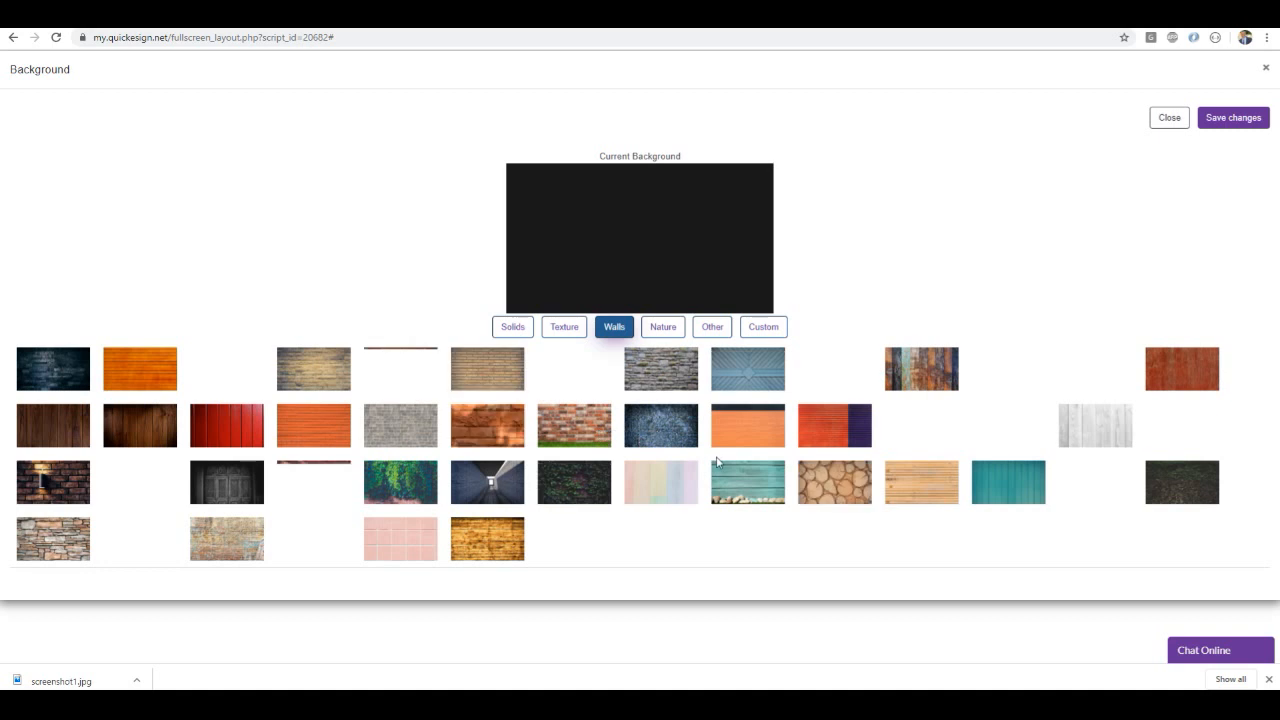
left_click(741, 486)
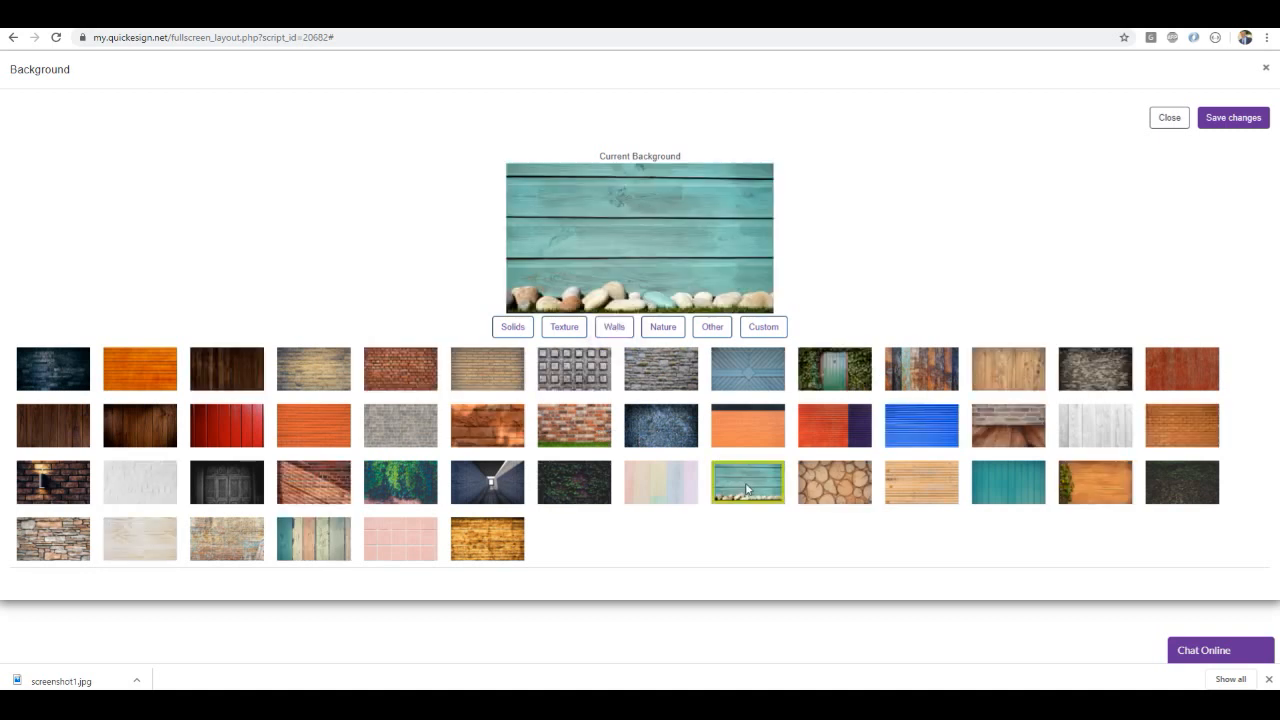
left_click(1236, 119)
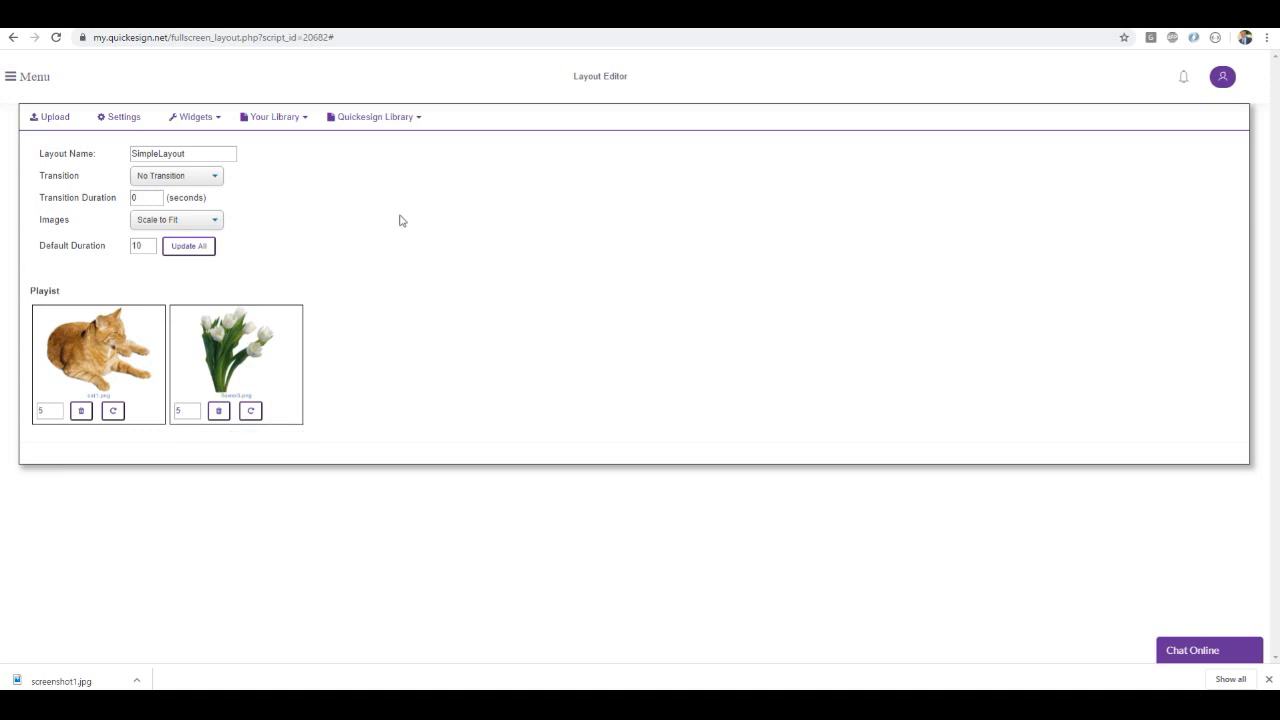
Preview the SimpleLayout slideshow over its new background in full-screen view
left_click(15, 80)
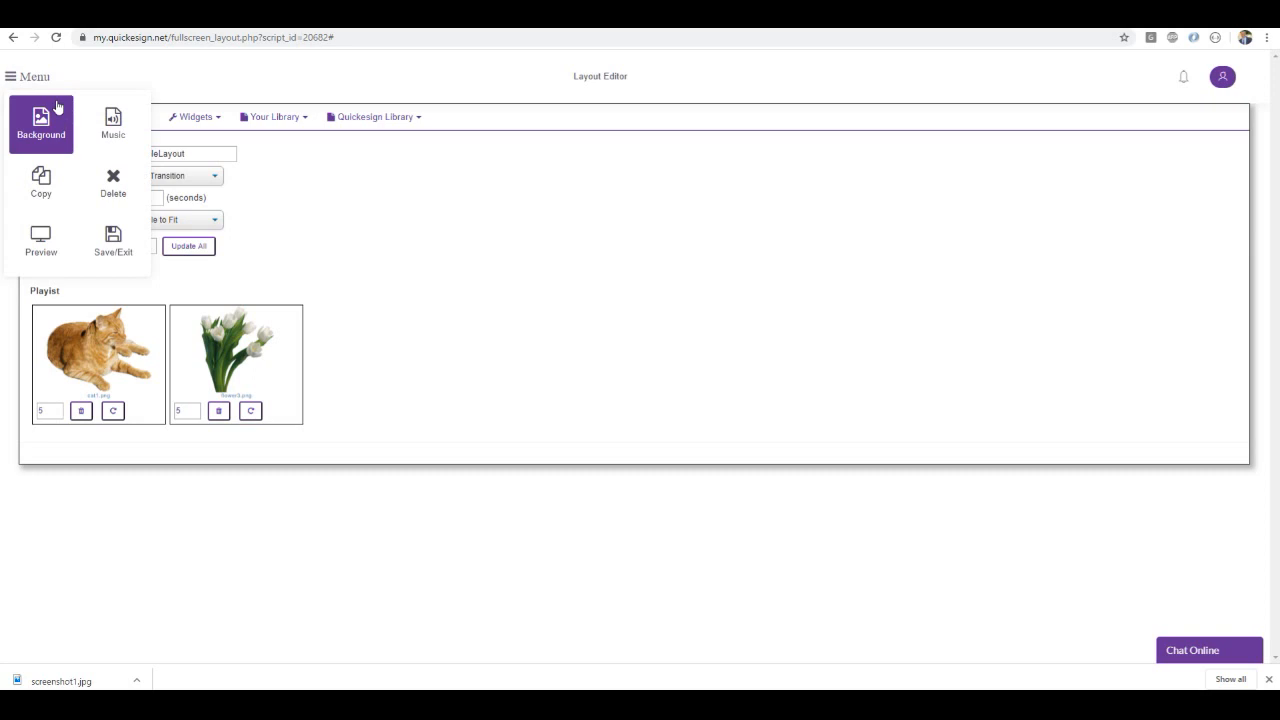
left_click(30, 244)
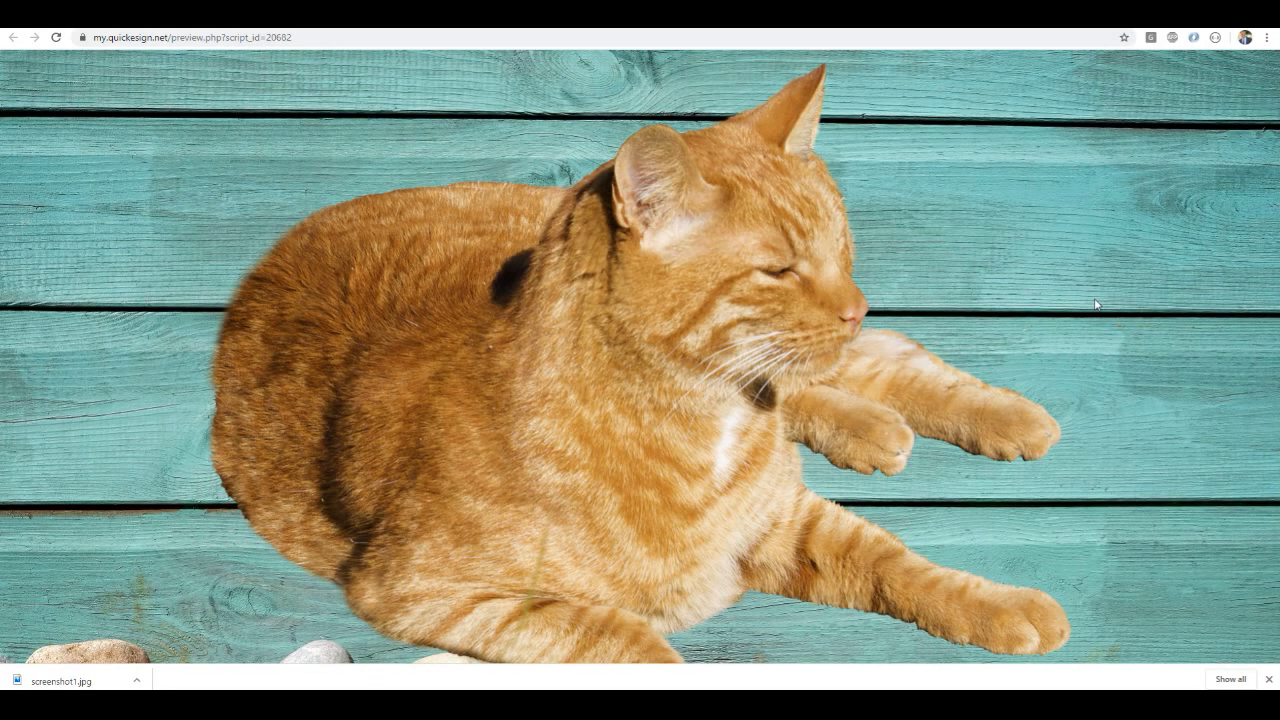
left_click(1266, 39)
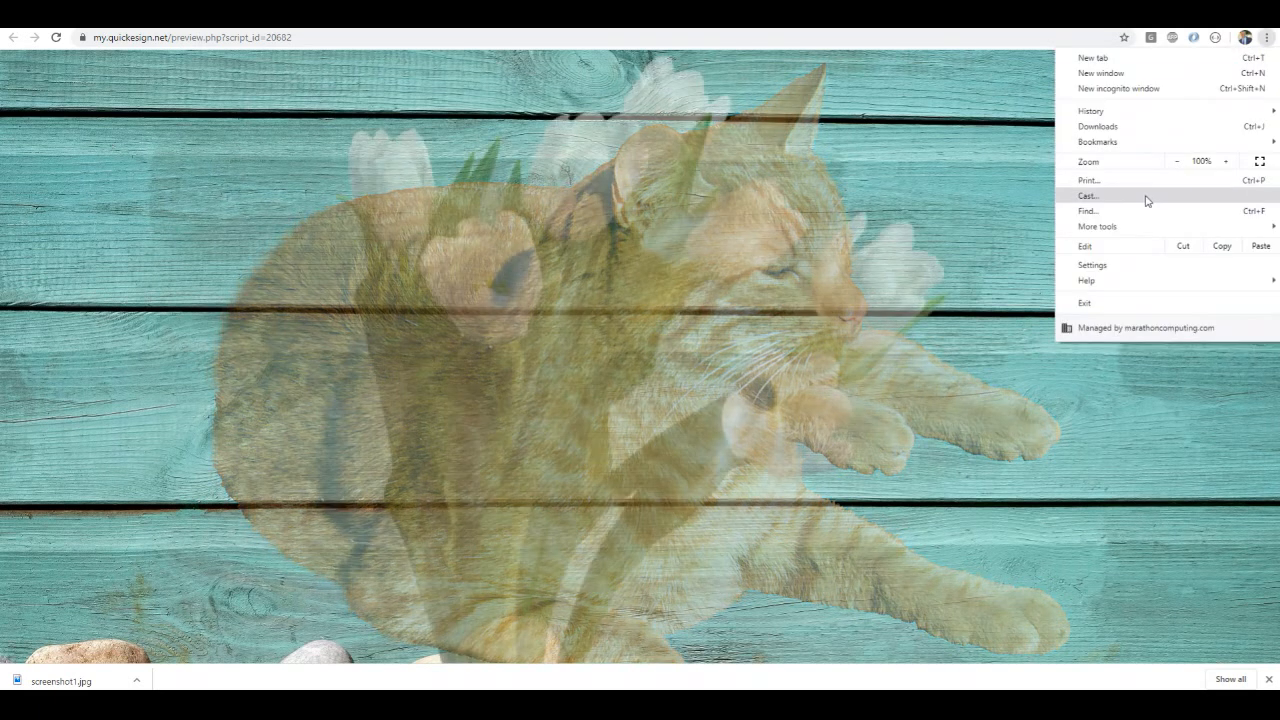
left_click(1259, 161)
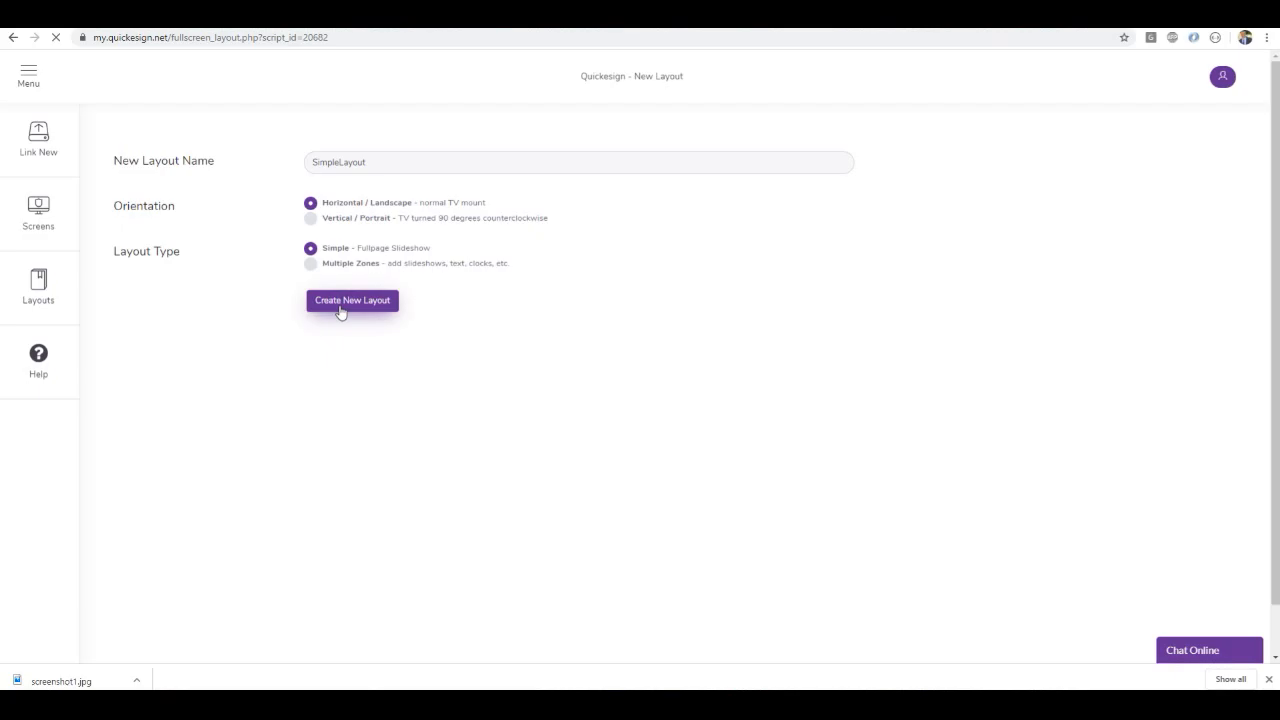
Save SimpleLayout and exit the layout editor
left_click(340, 309)
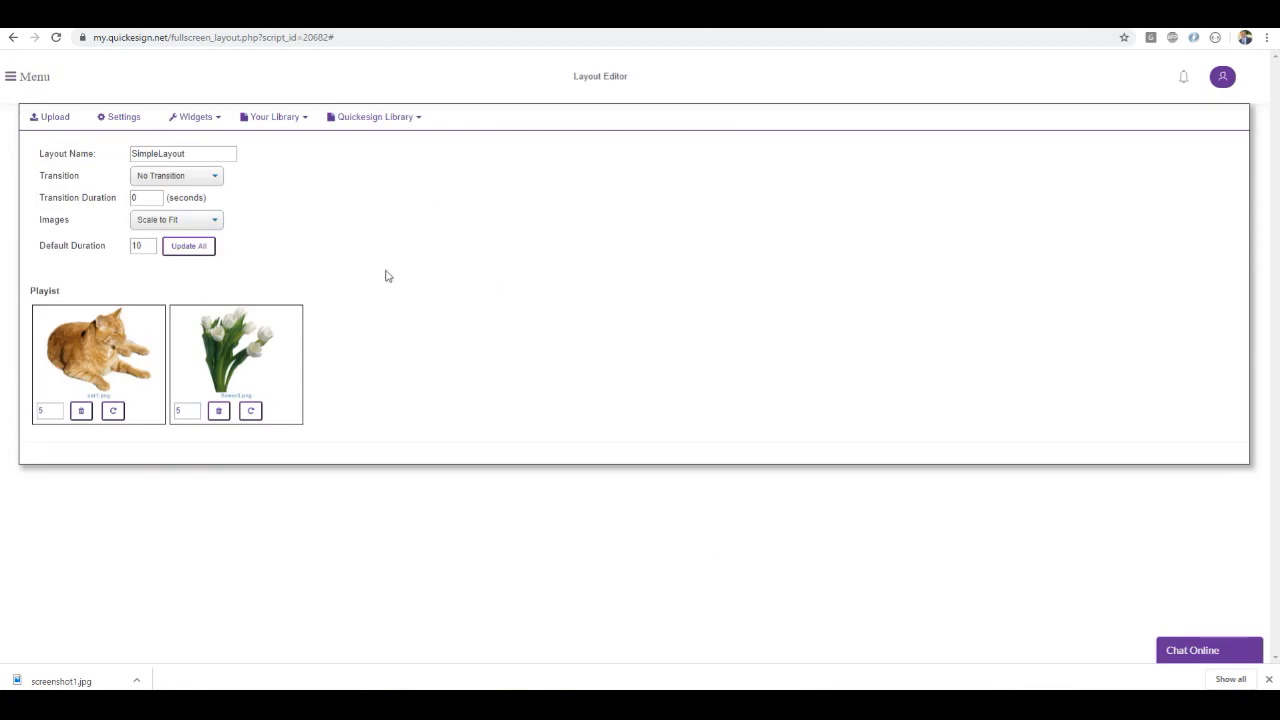
left_click(24, 82)
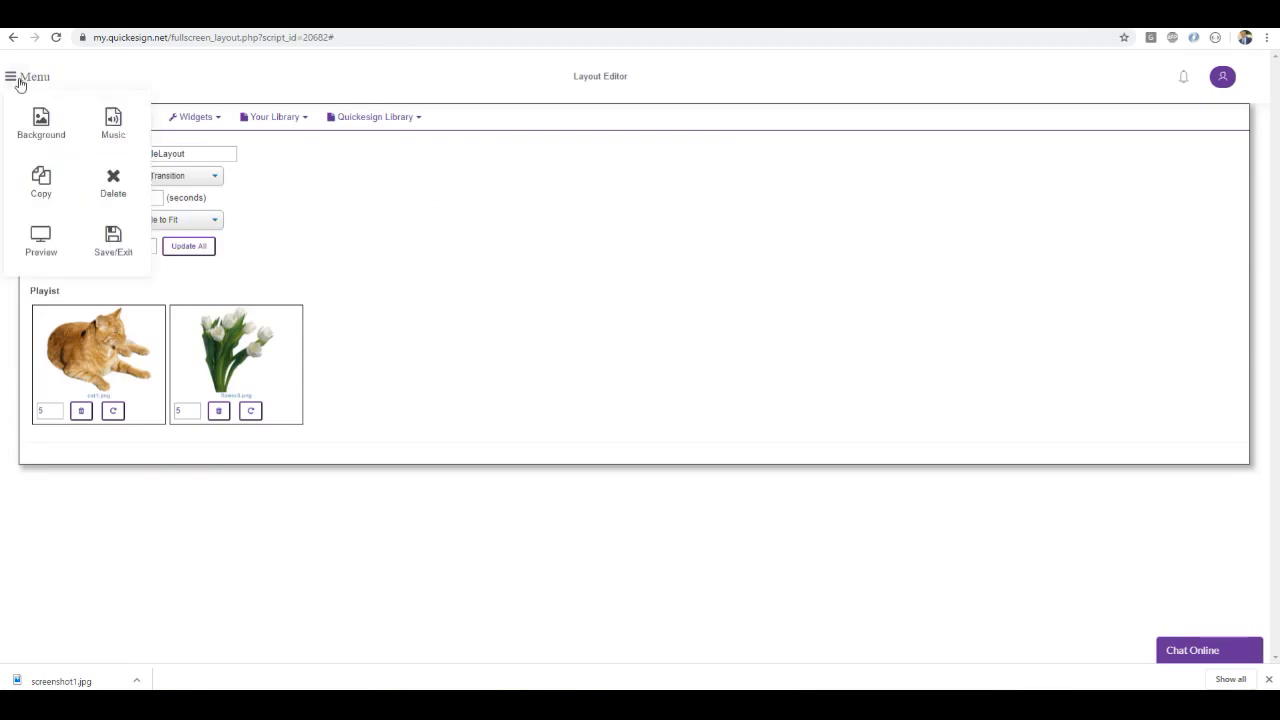
left_click(113, 247)
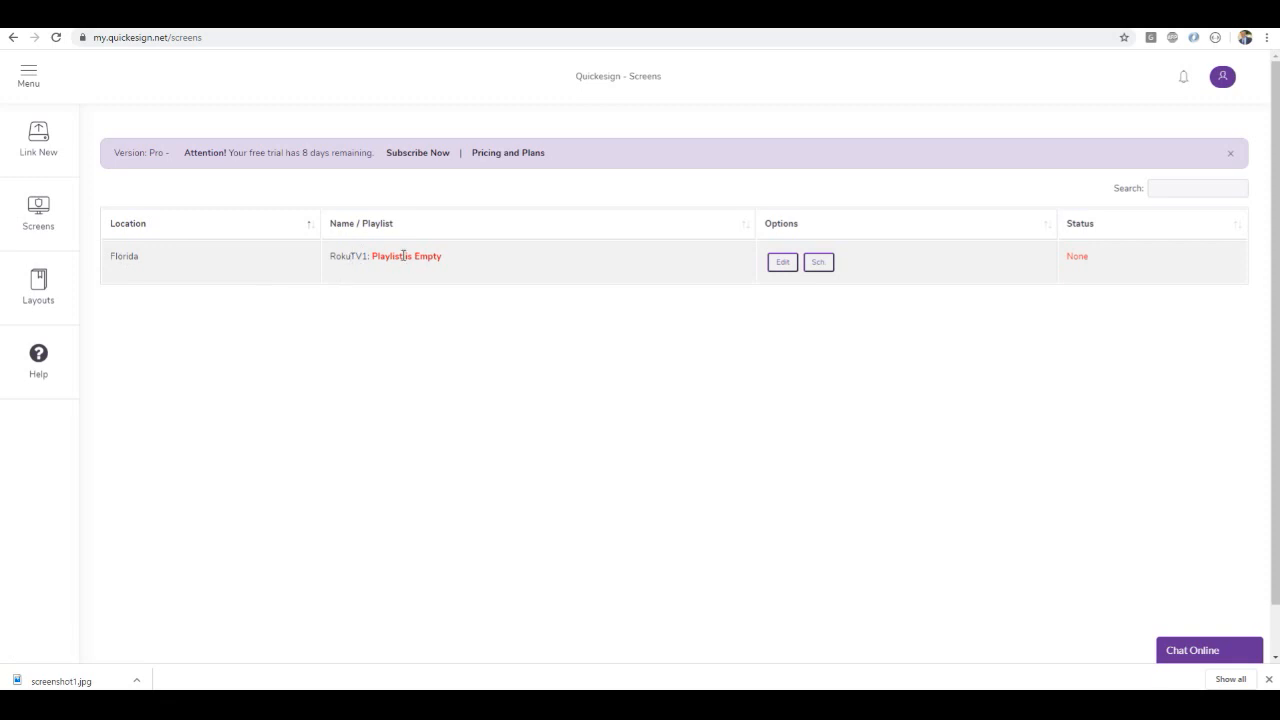
Edit the RokuTV1 screen in the screens list and add SimpleLayout to its playlist
left_click(782, 264)
left_click(515, 331)
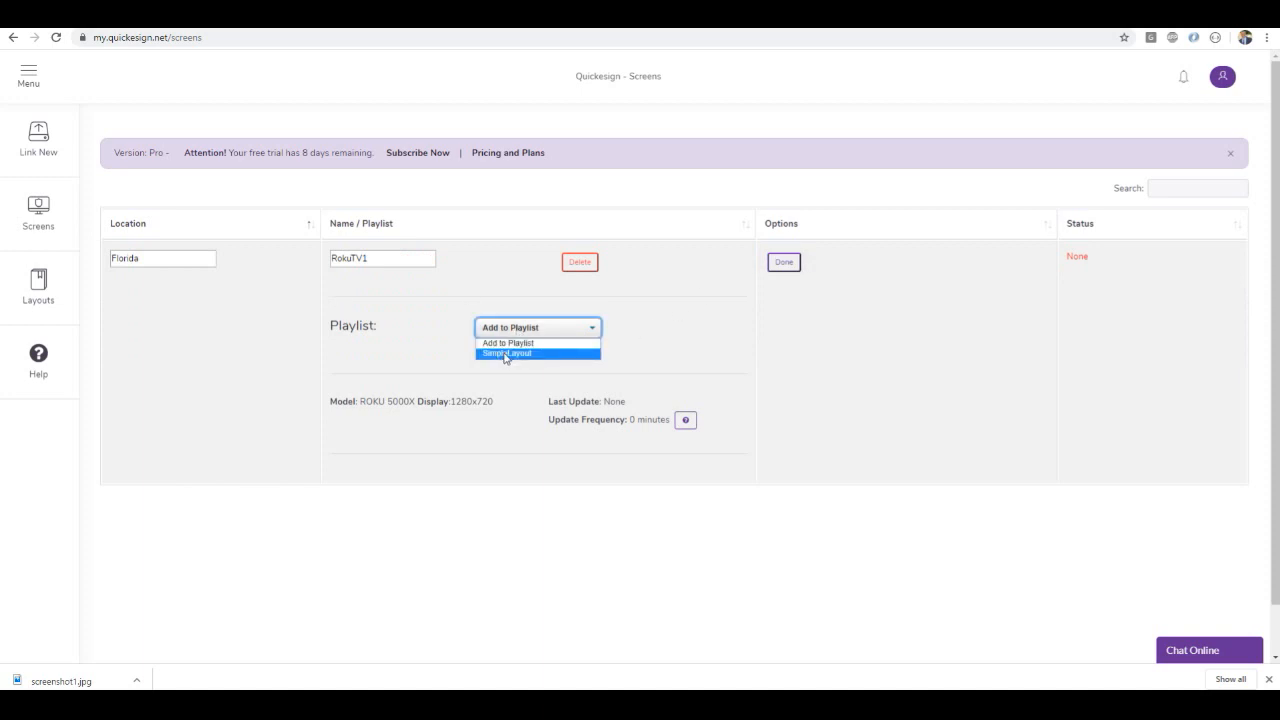
left_click(505, 353)
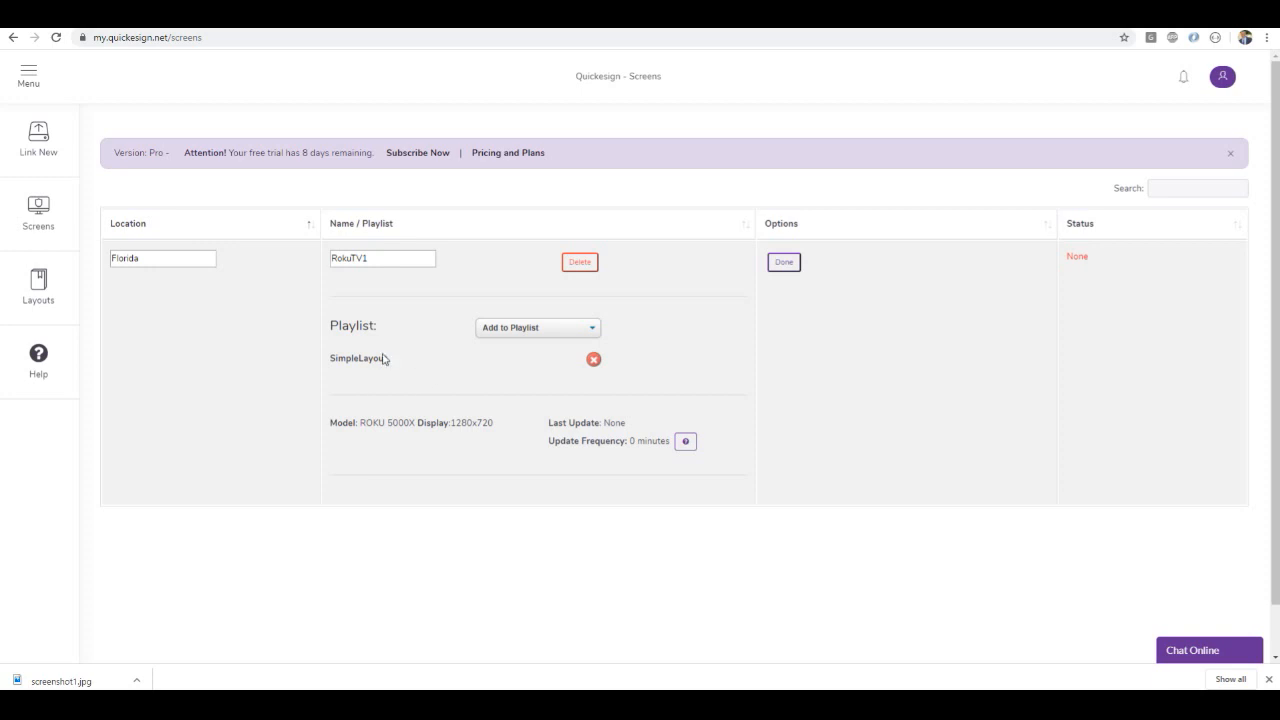
Check the RokuTV1 screen's model and display resolution, and review its playlist and status in the screens list
left_click_drag(327, 431, 415, 436)
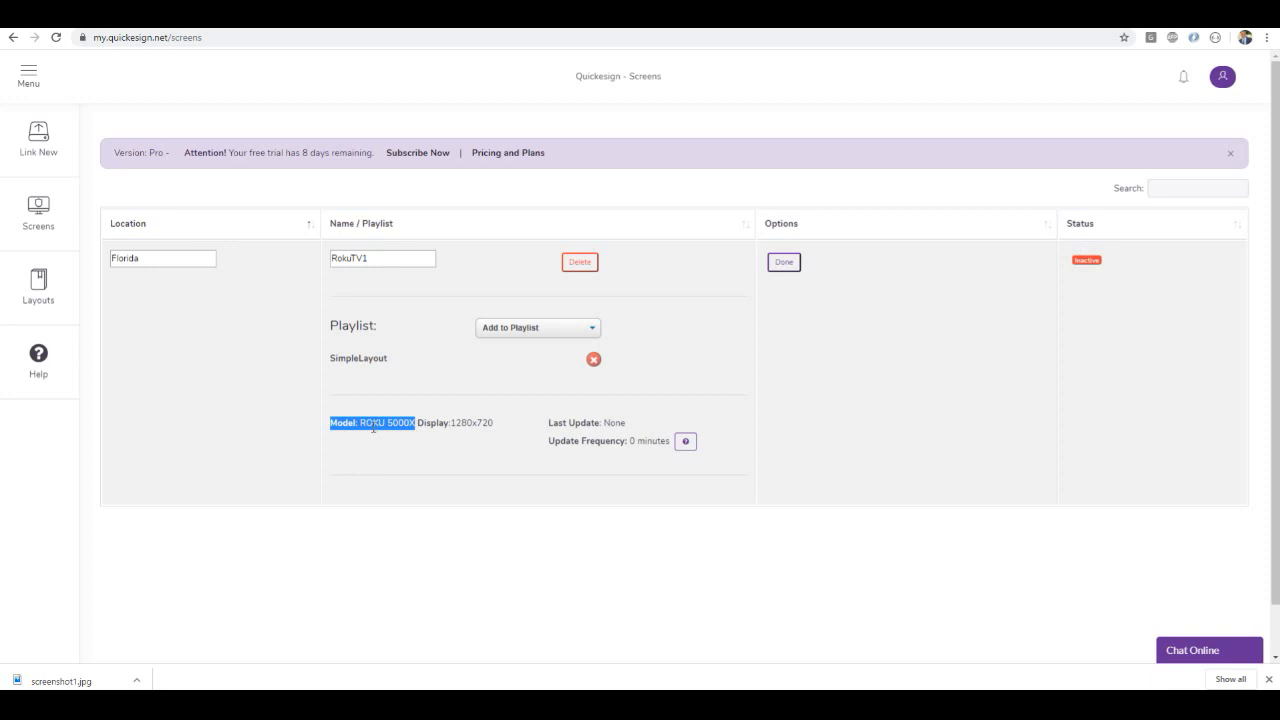
mouse_move(455, 425)
left_mouse_down()
mouse_move(490, 423)
mouse_move(461, 425)
left_mouse_up()
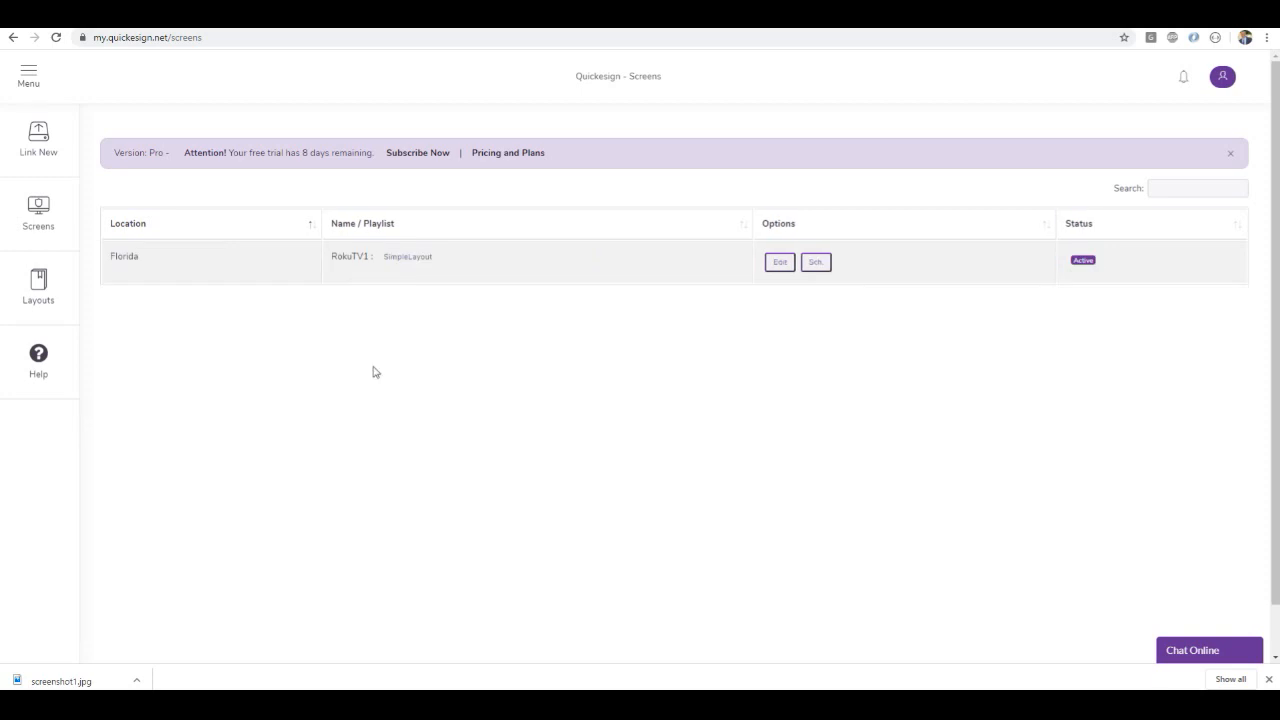
left_click(405, 257)
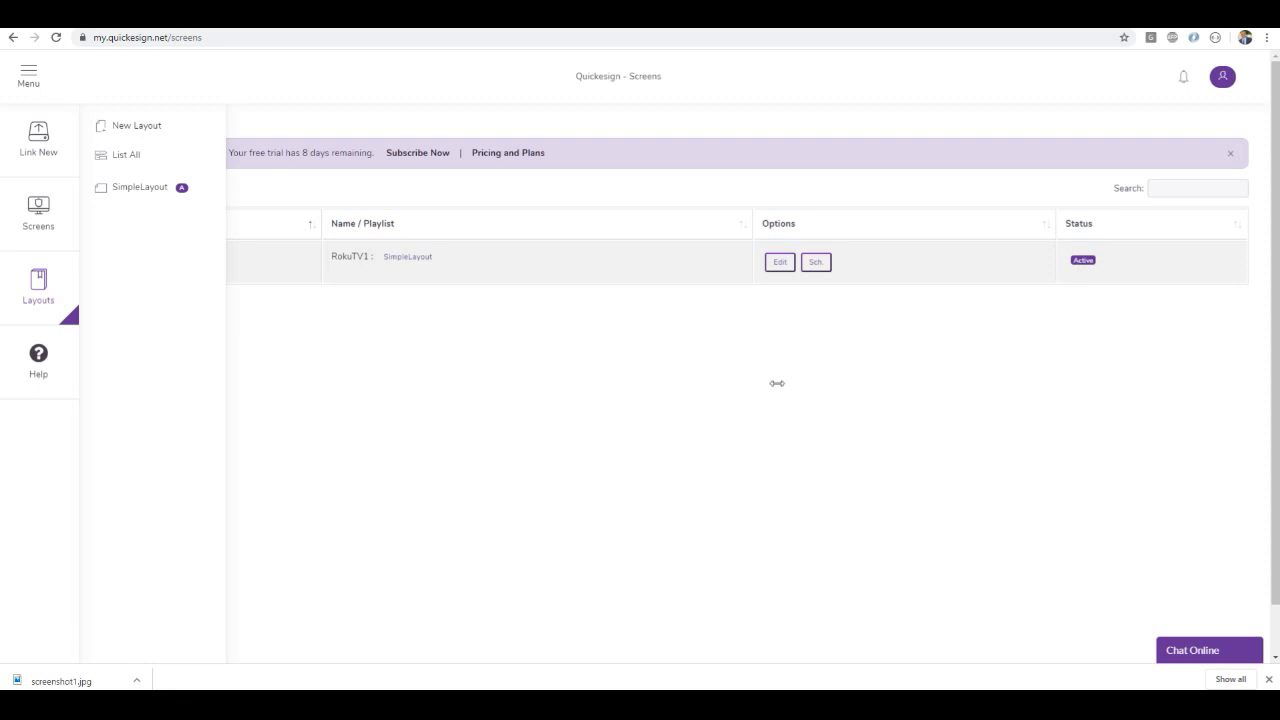
left_click(667, 389)
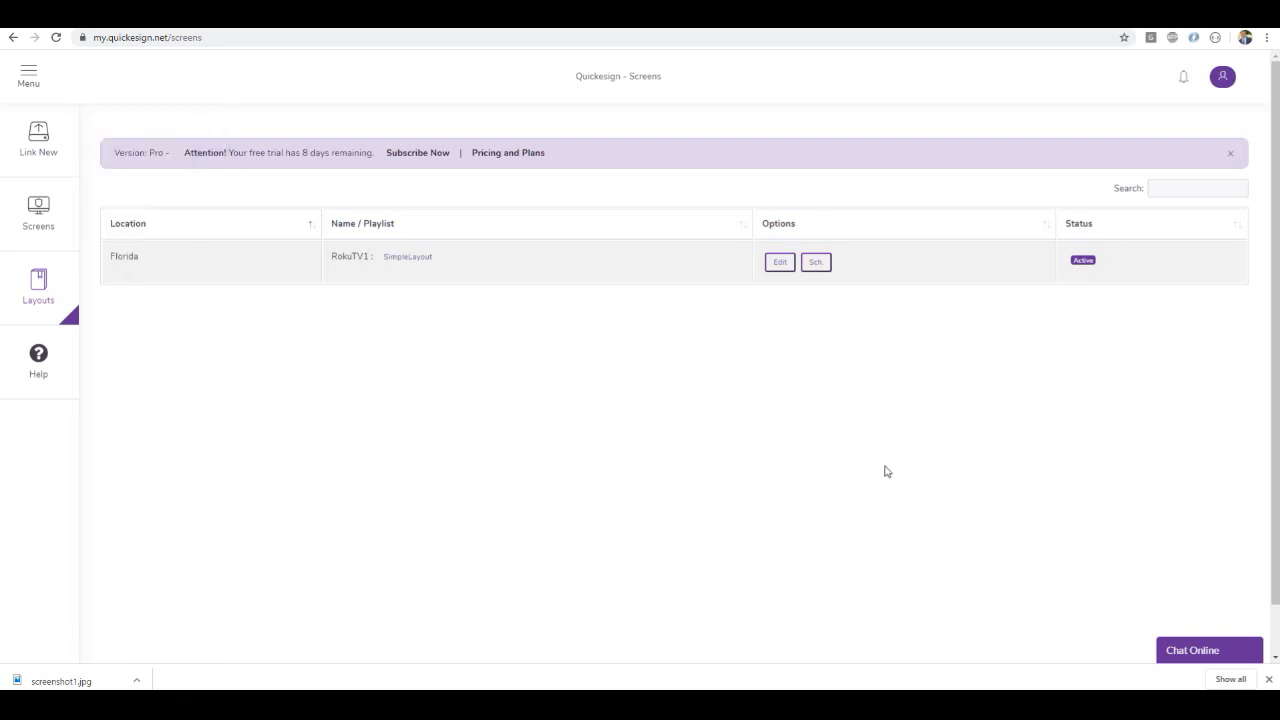